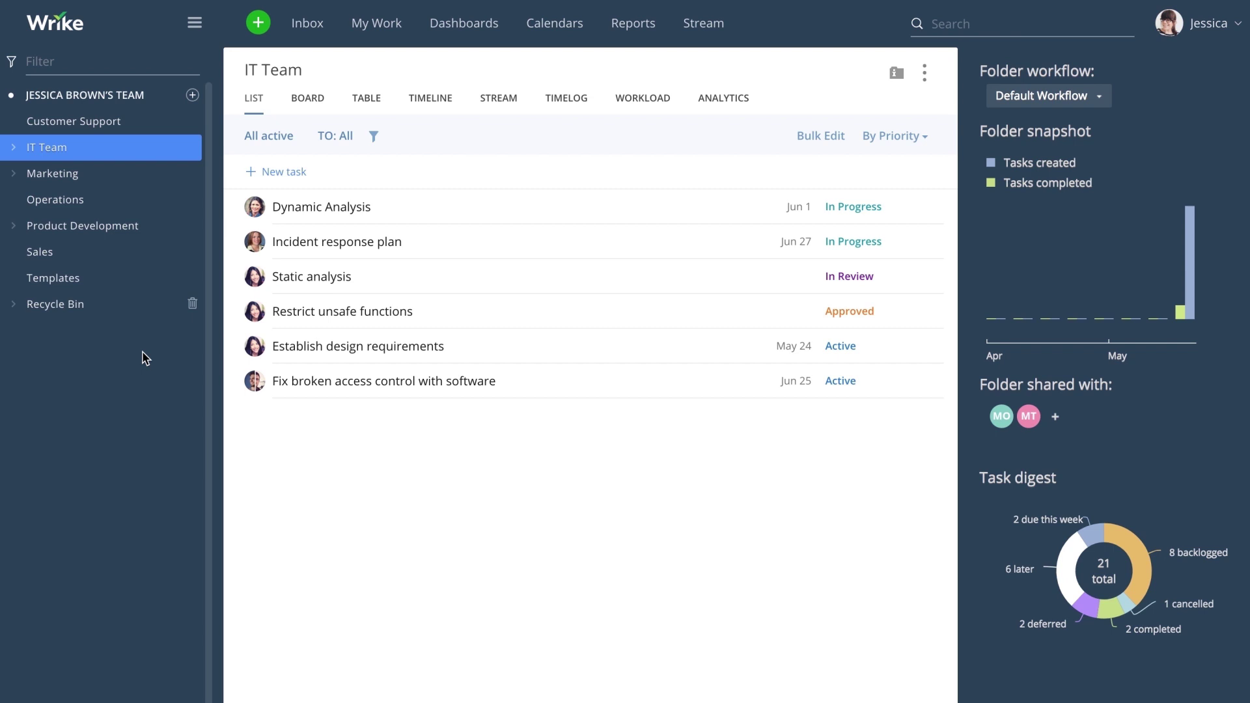
- Expand IT Team's subfolders, show their tasks in the list, then hide them again
{"action": "left_click", "coordinate": [20, 202]}
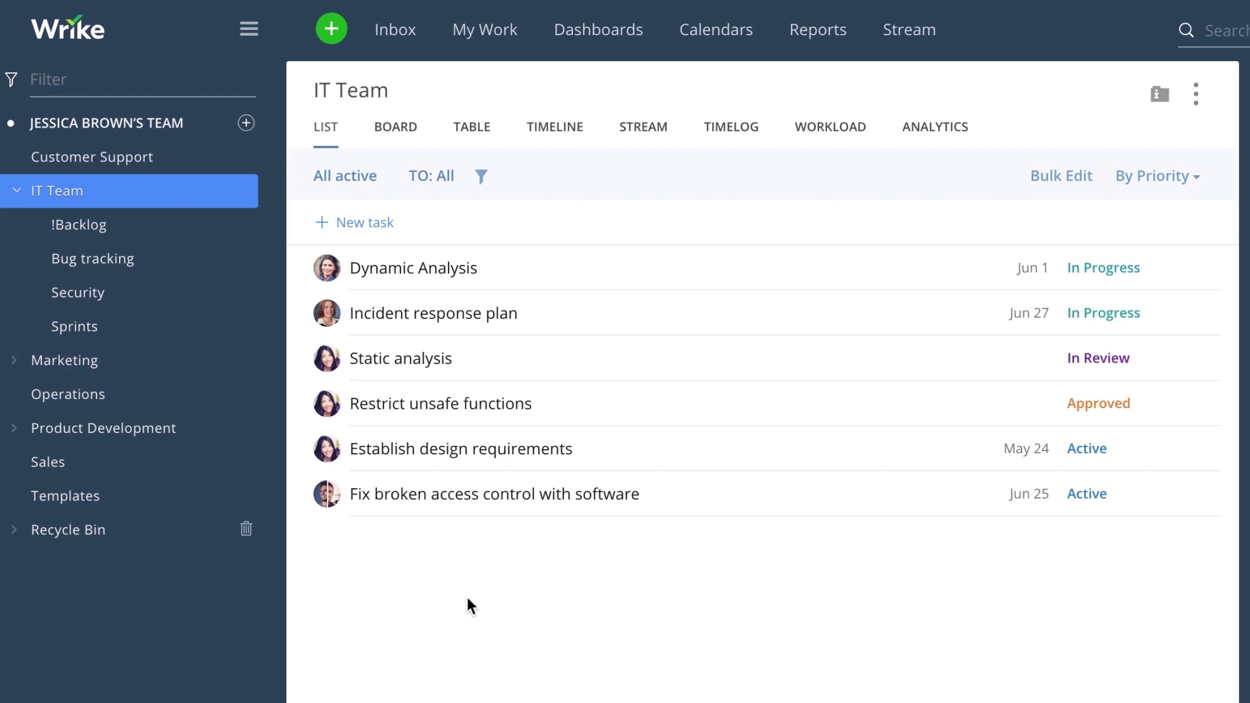
{"action": "left_click", "coordinate": [828, 97]}
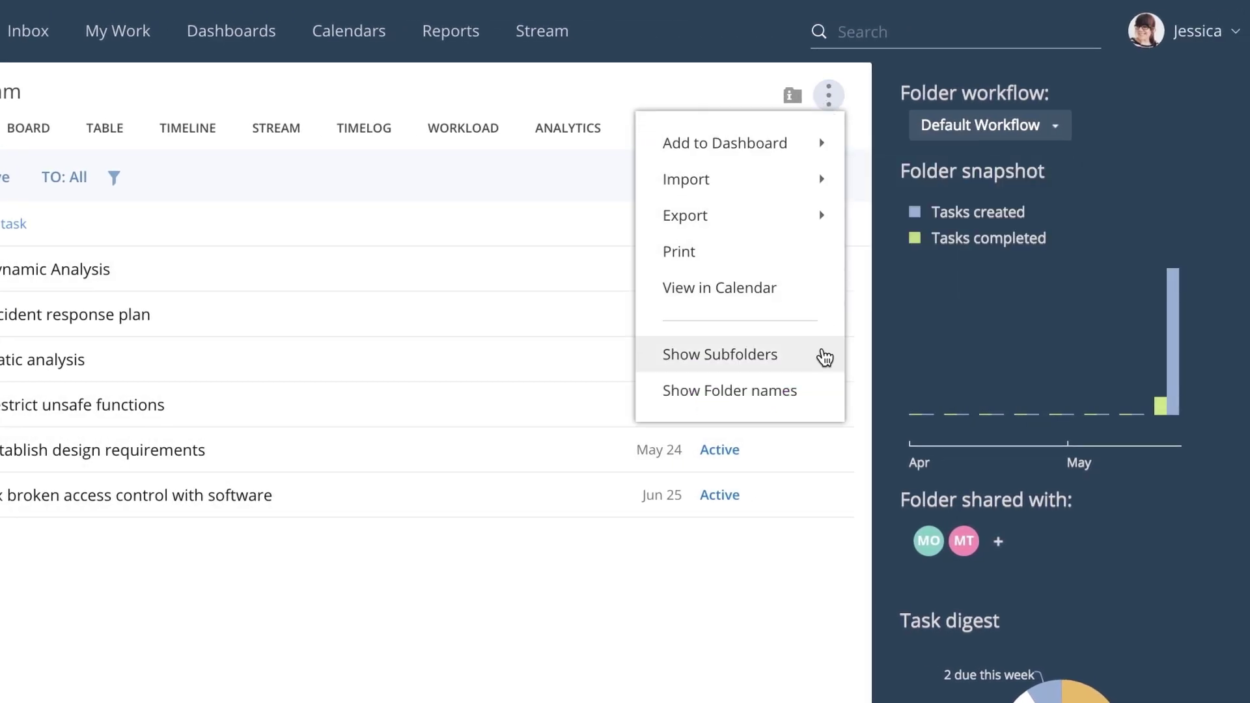
{"action": "left_click", "coordinate": [823, 357]}
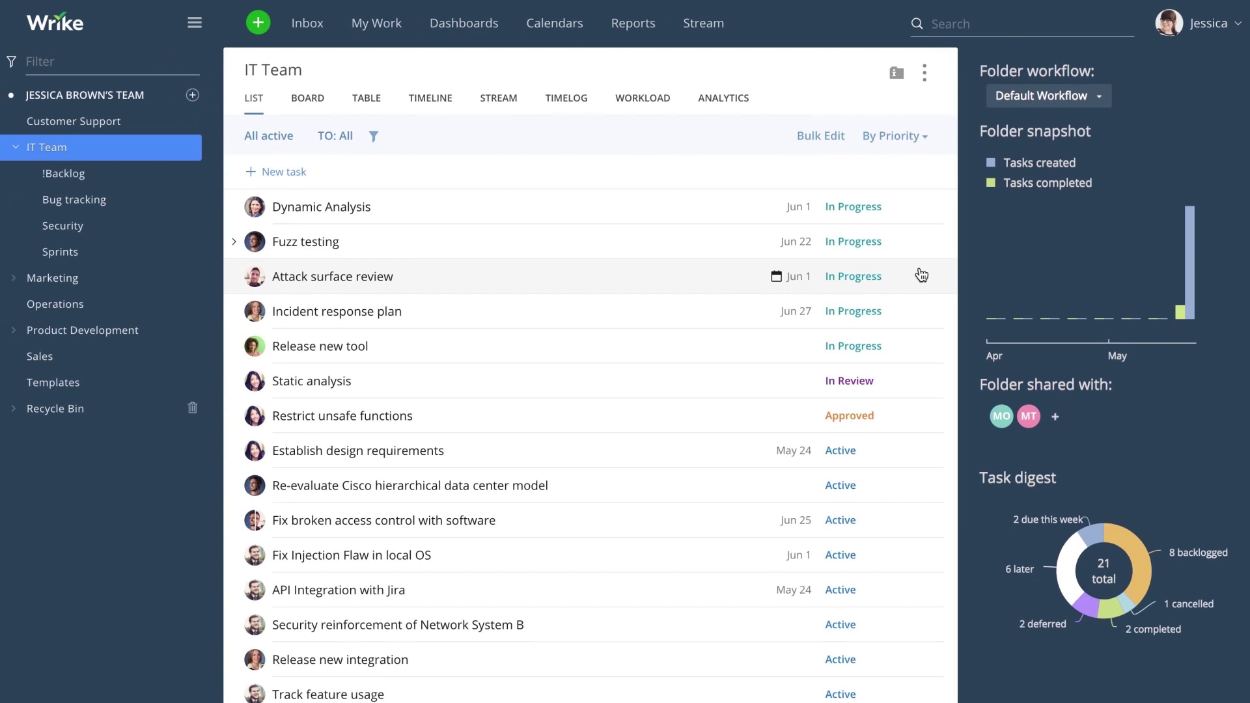
{"action": "left_click", "coordinate": [924, 72]}
{"action": "mouse_move", "coordinate": [813, 164]}
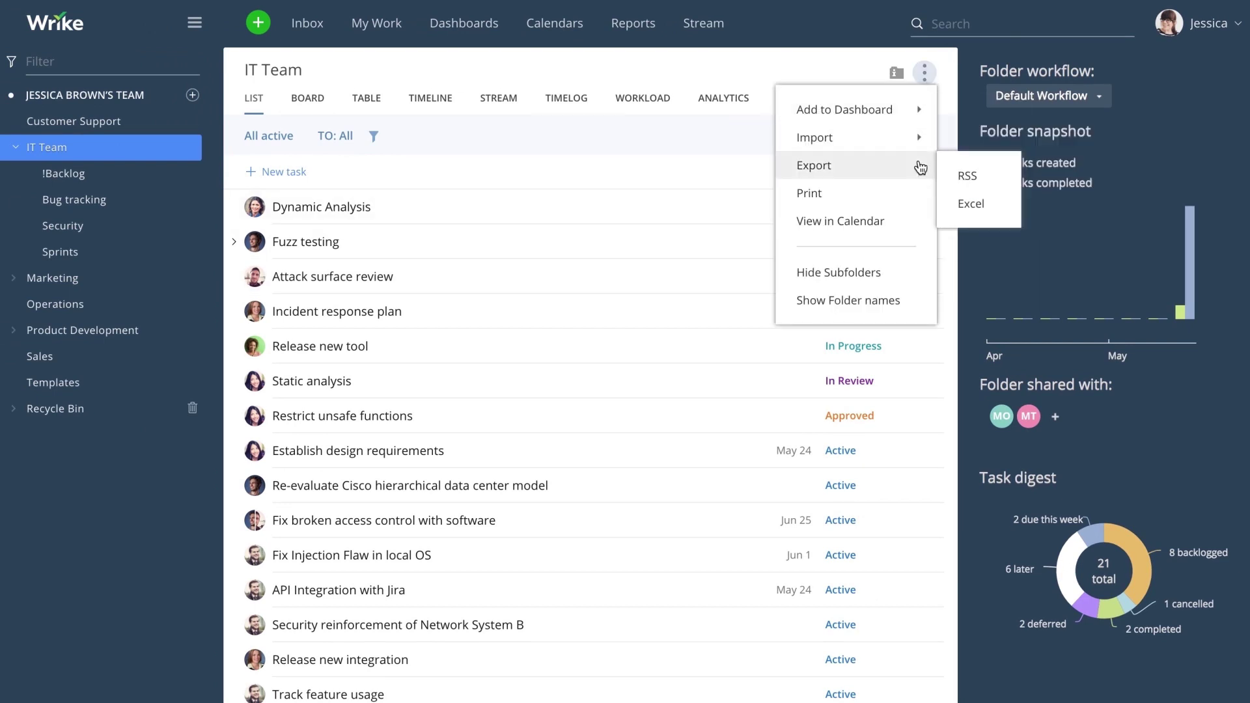
{"action": "left_click", "coordinate": [916, 272]}
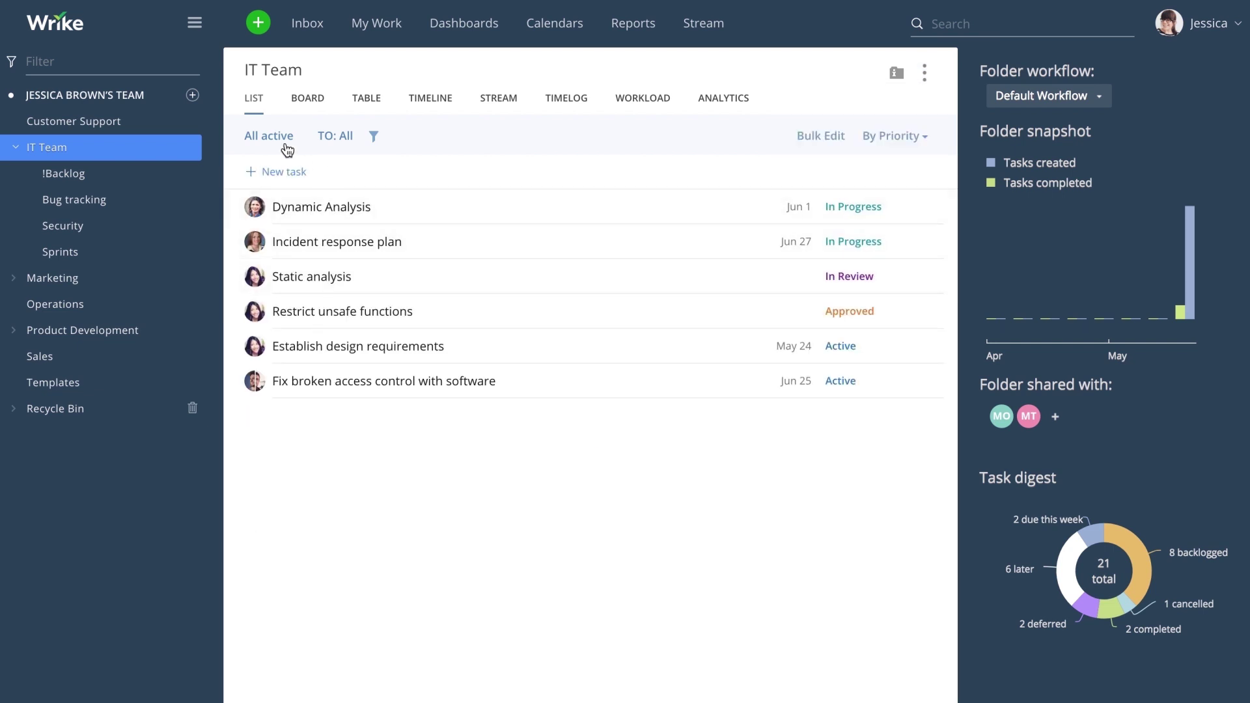
- Filter IT Team tasks to any status and drag Release archive below Static analysis
{"action": "mouse_move", "coordinate": [268, 136]}
{"action": "left_click", "coordinate": [285, 143]}
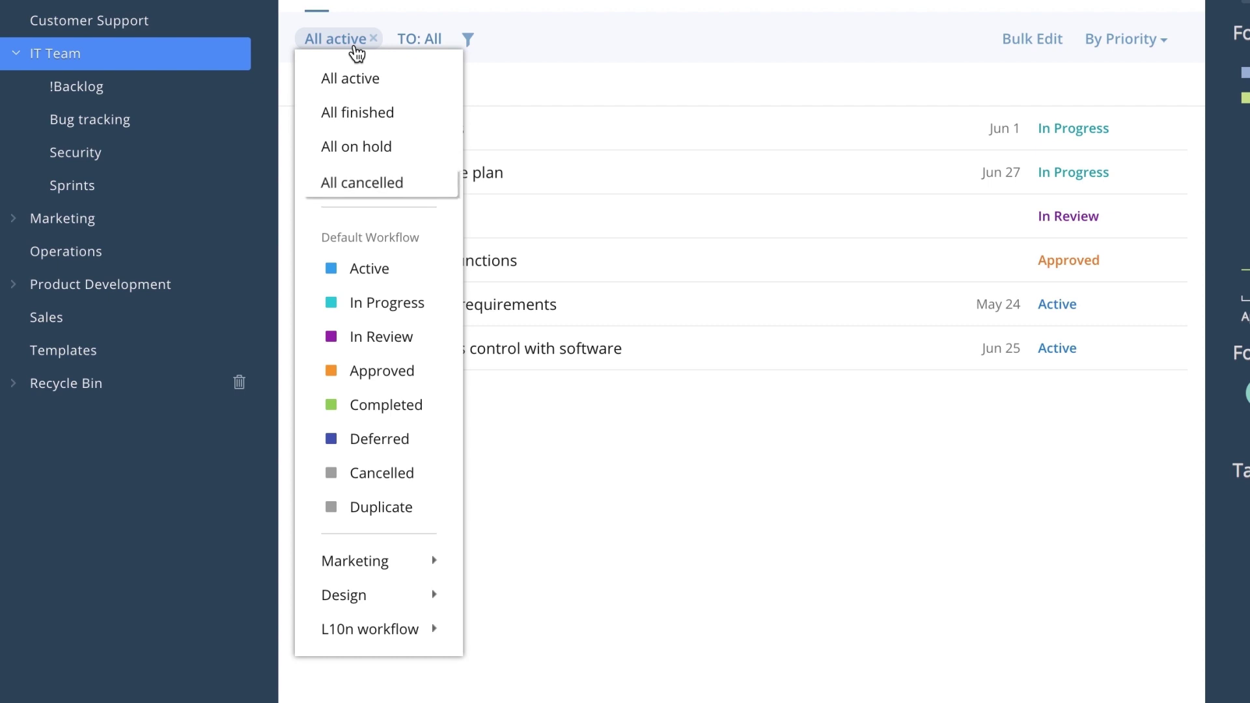
{"action": "left_click", "coordinate": [373, 39]}
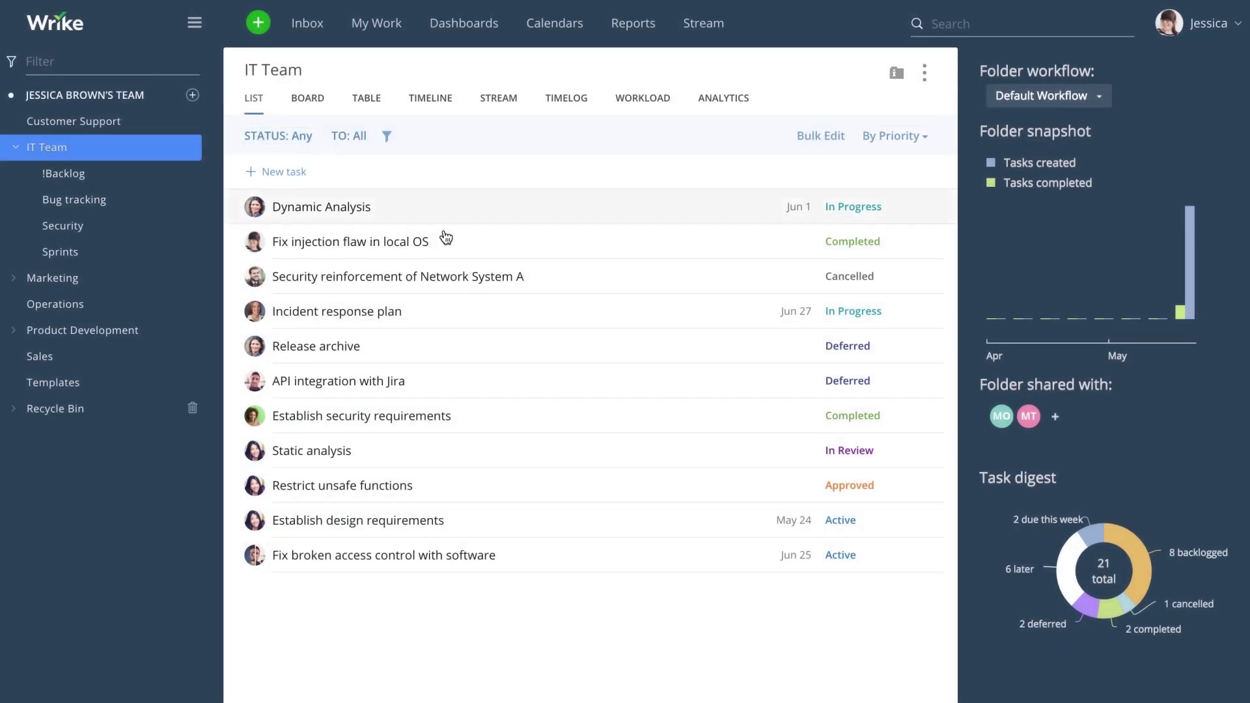
{"action": "left_click_drag", "start_coordinate": [555, 347], "coordinate": [569, 475]}
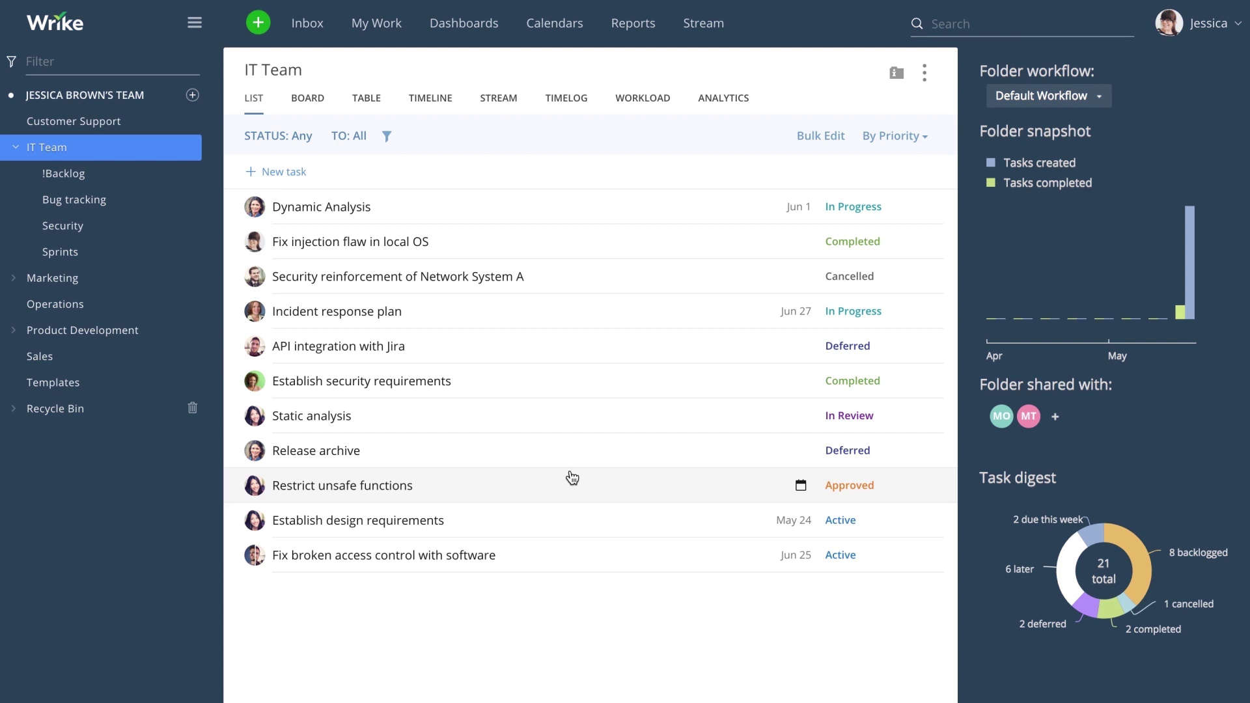
- Group the IT Team list by Status, then switch grouping to Importance
{"action": "left_click", "coordinate": [896, 137]}
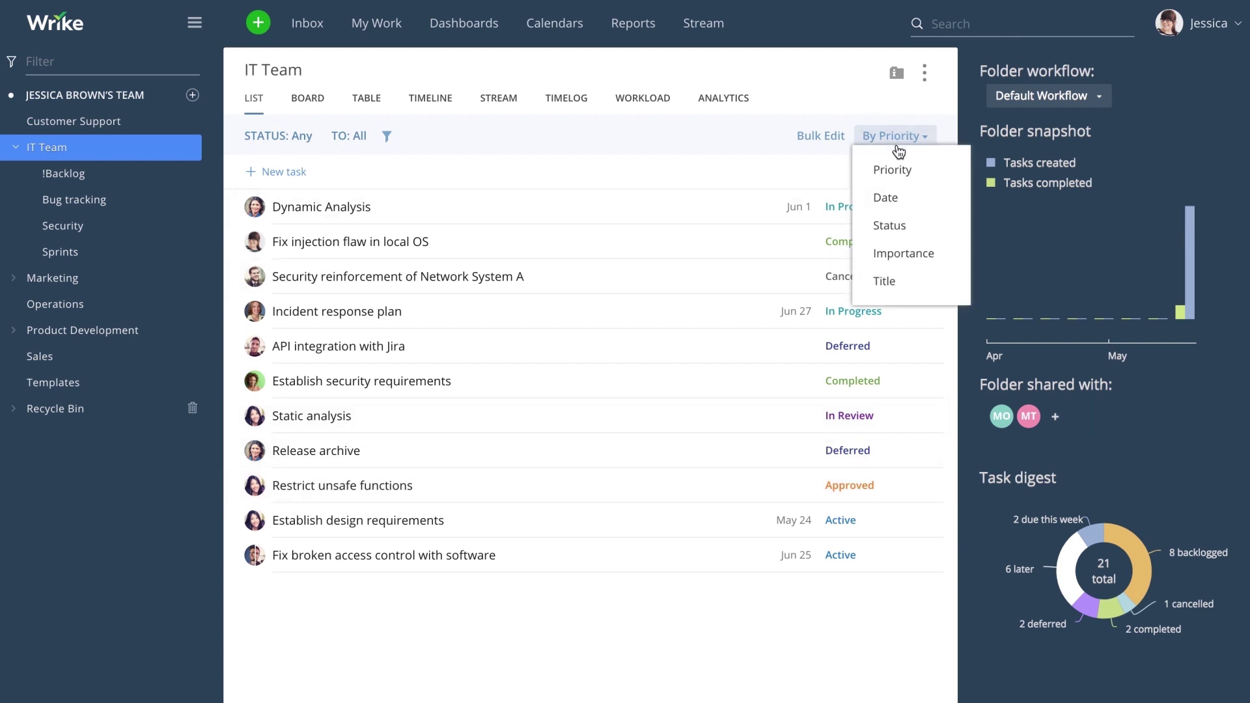
{"action": "left_click", "coordinate": [919, 231]}
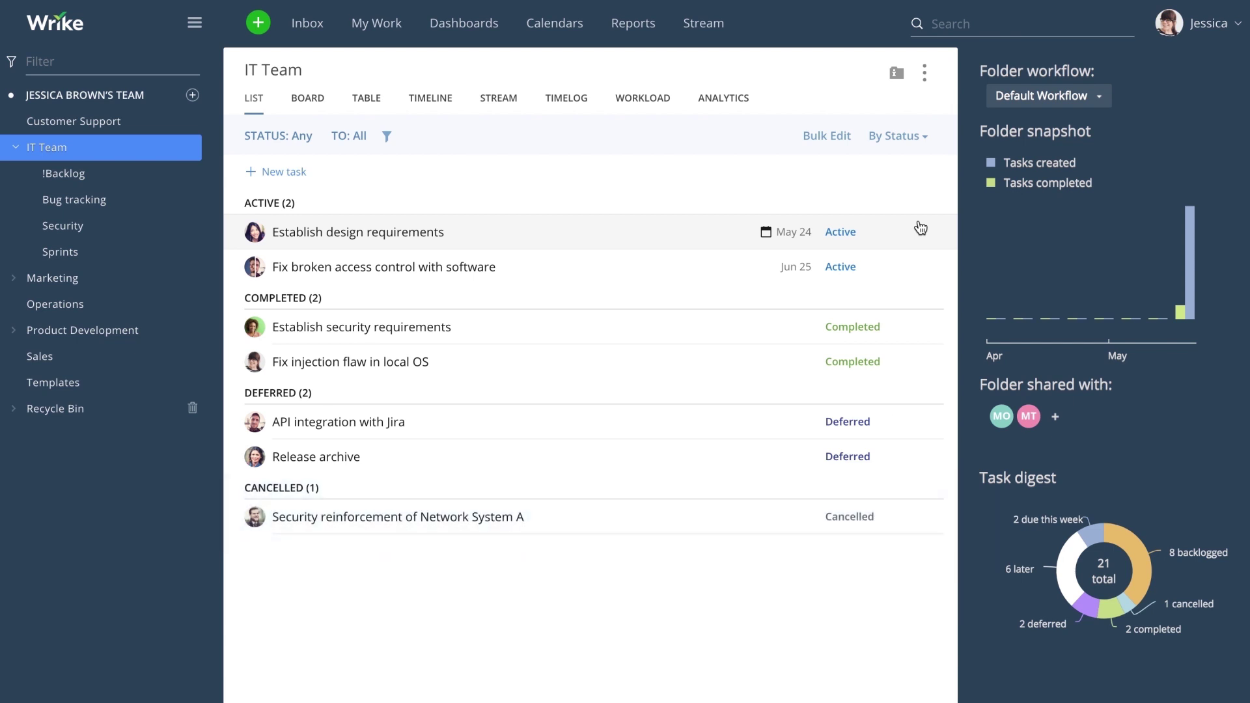
{"action": "left_click", "coordinate": [896, 135]}
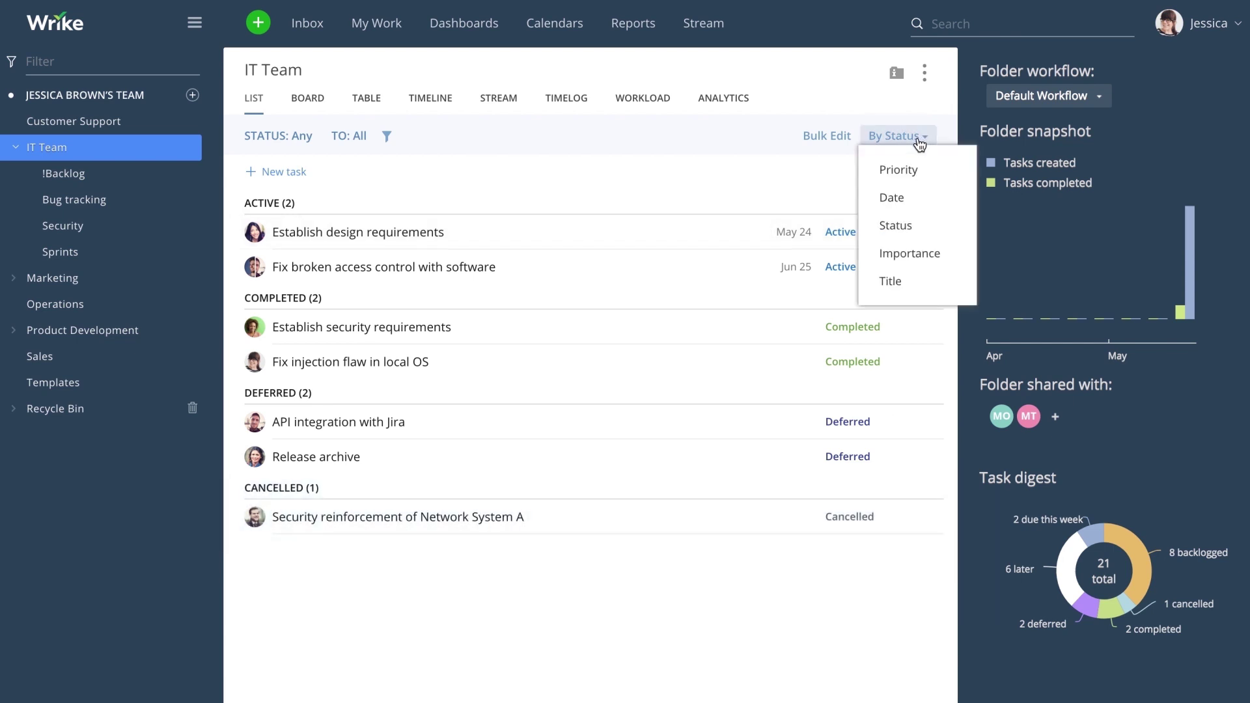
{"action": "left_click", "coordinate": [919, 254]}
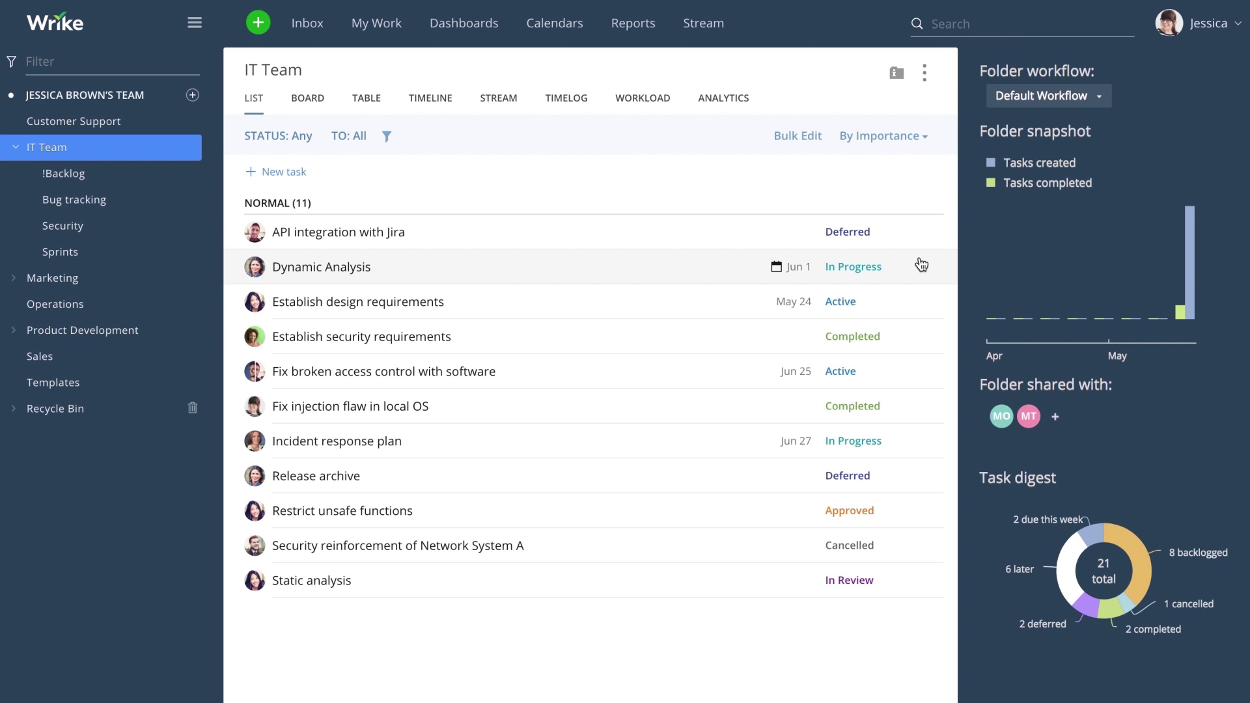
- Mark the Dynamic Analysis task as High importance
{"action": "left_click", "coordinate": [921, 264]}
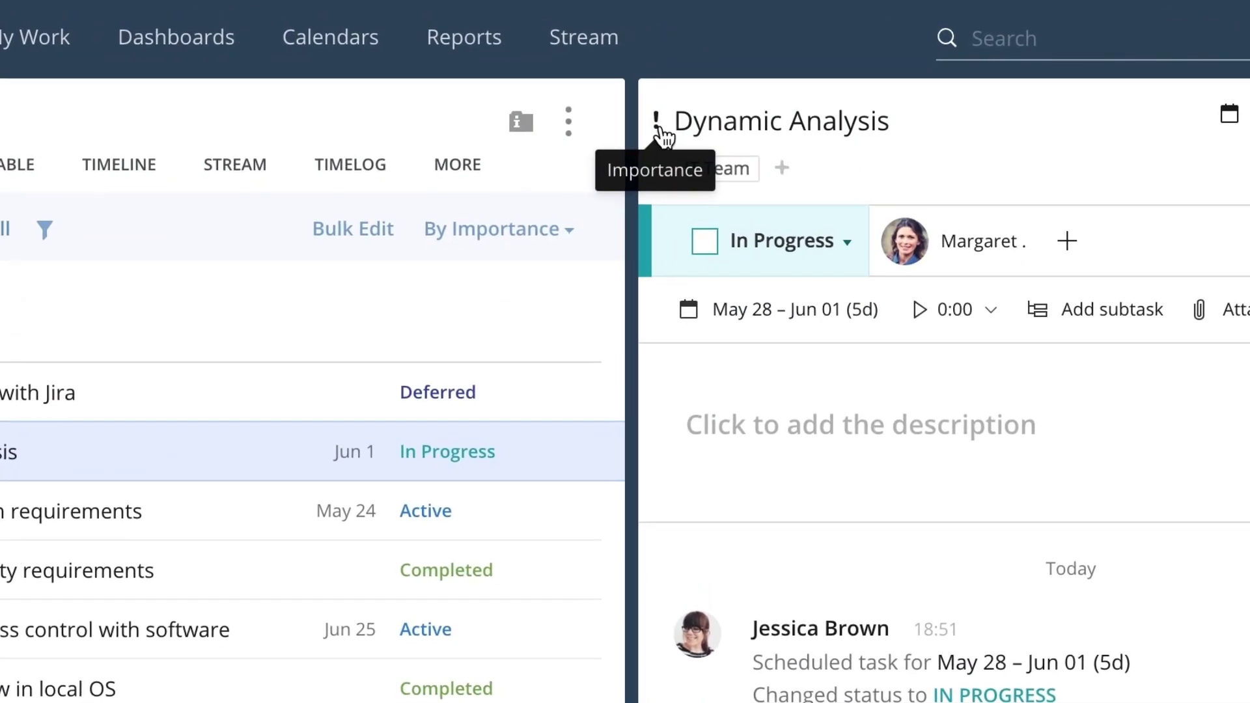
{"action": "left_click", "coordinate": [657, 125]}
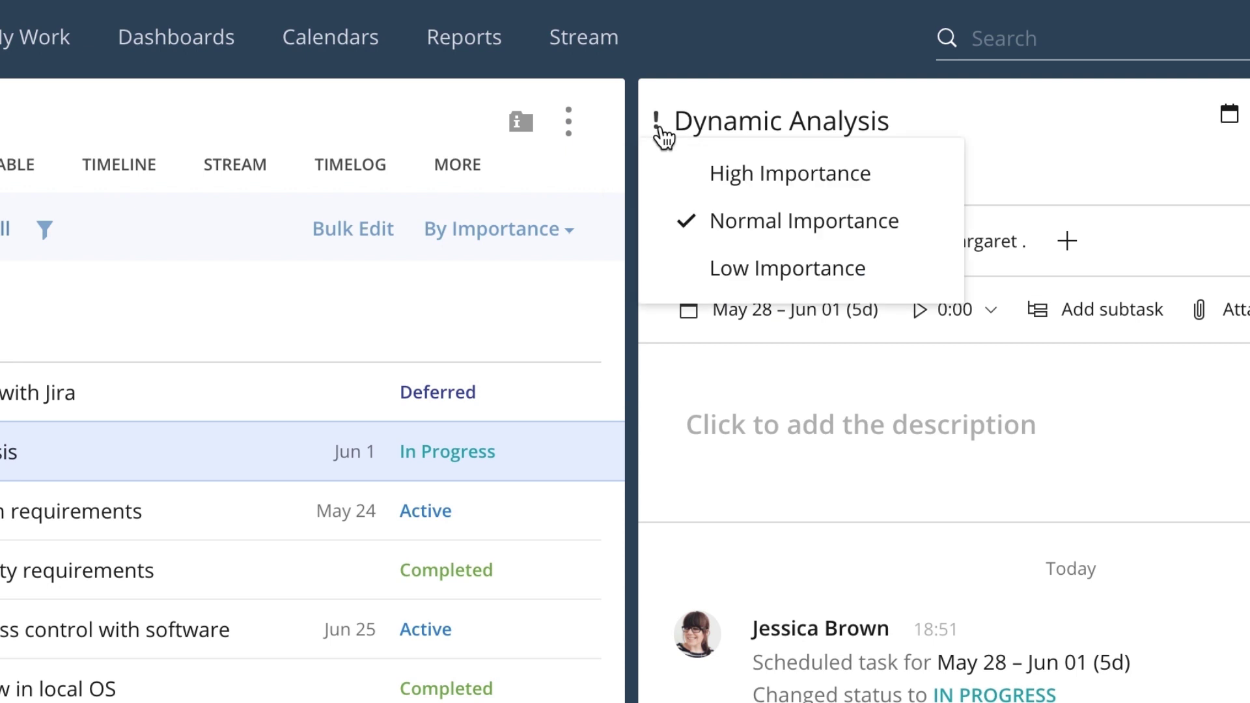
{"action": "left_click", "coordinate": [674, 185]}
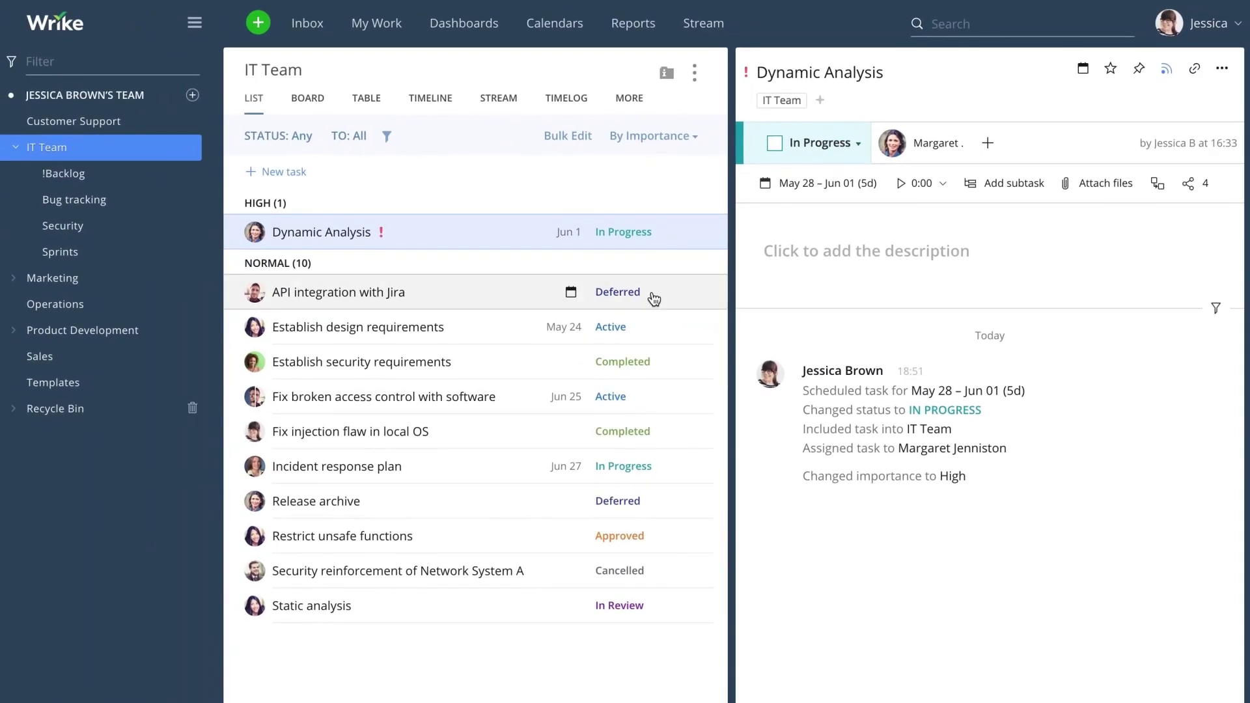
- Mark API integration with Jira as Low importance and close its detail panel
{"action": "left_click", "coordinate": [654, 298]}
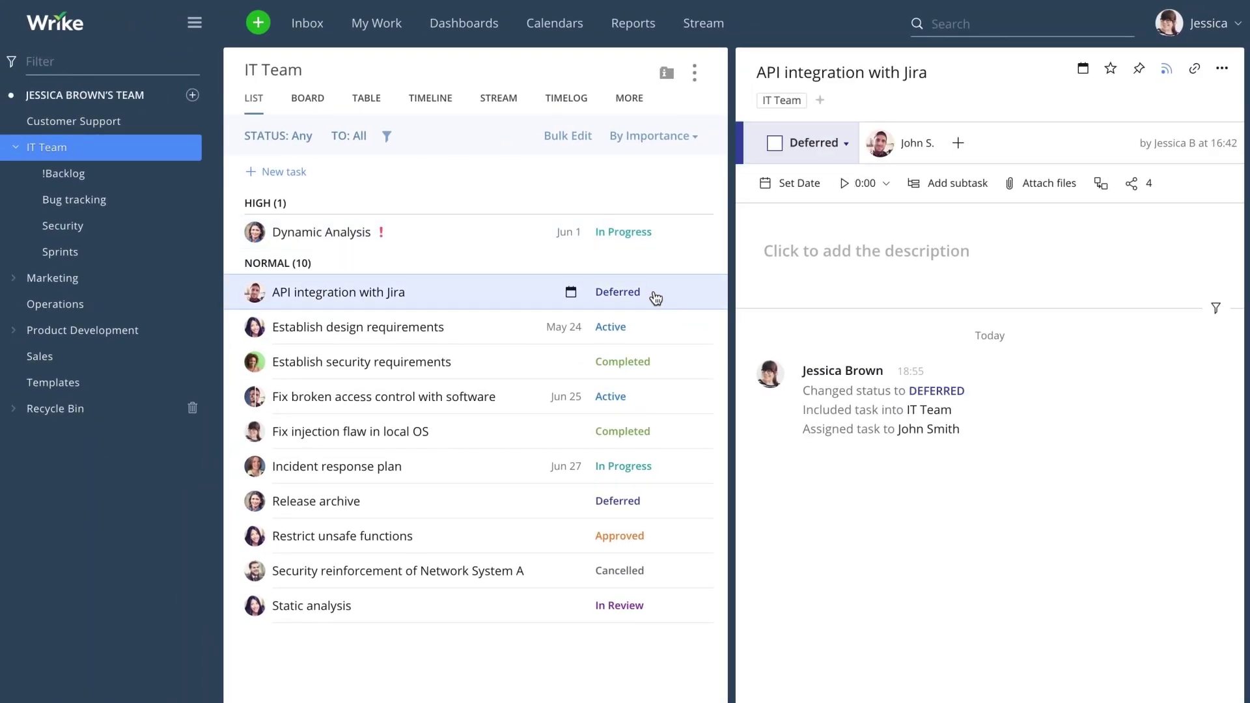
{"action": "left_click", "coordinate": [746, 74]}
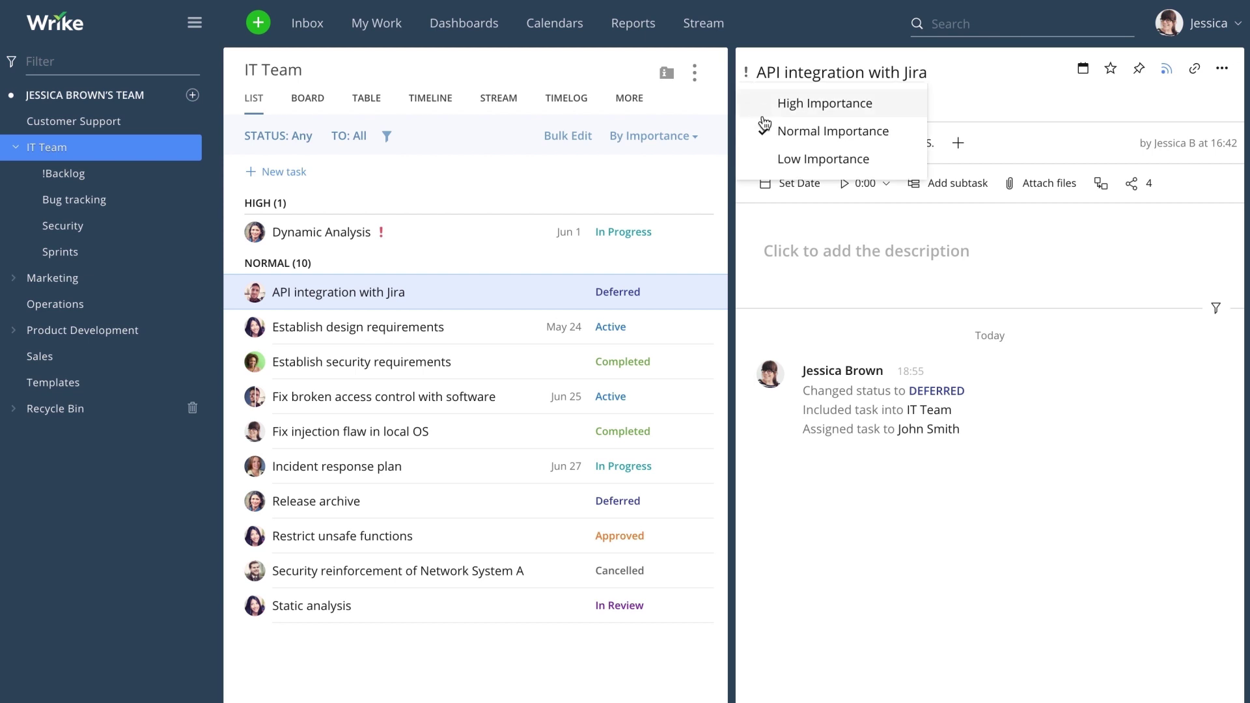
{"action": "left_click", "coordinate": [794, 158]}
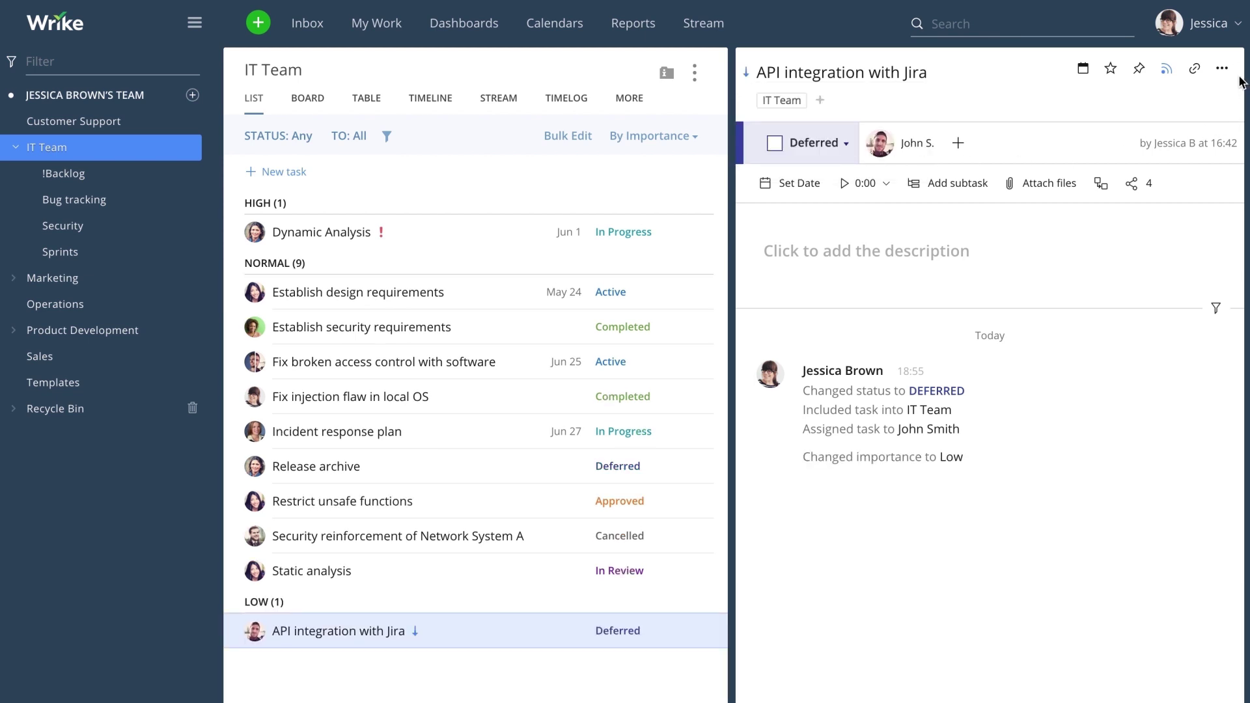
{"action": "left_click", "coordinate": [1221, 68]}
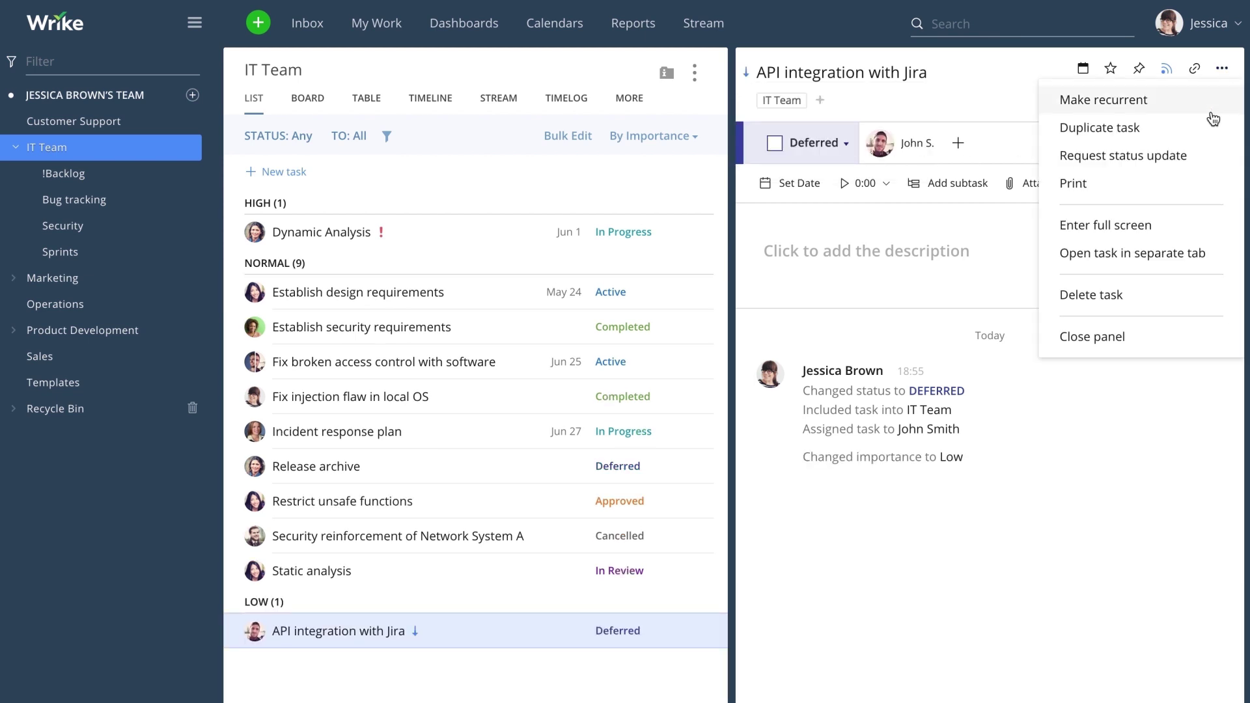
{"action": "left_click", "coordinate": [1135, 336]}
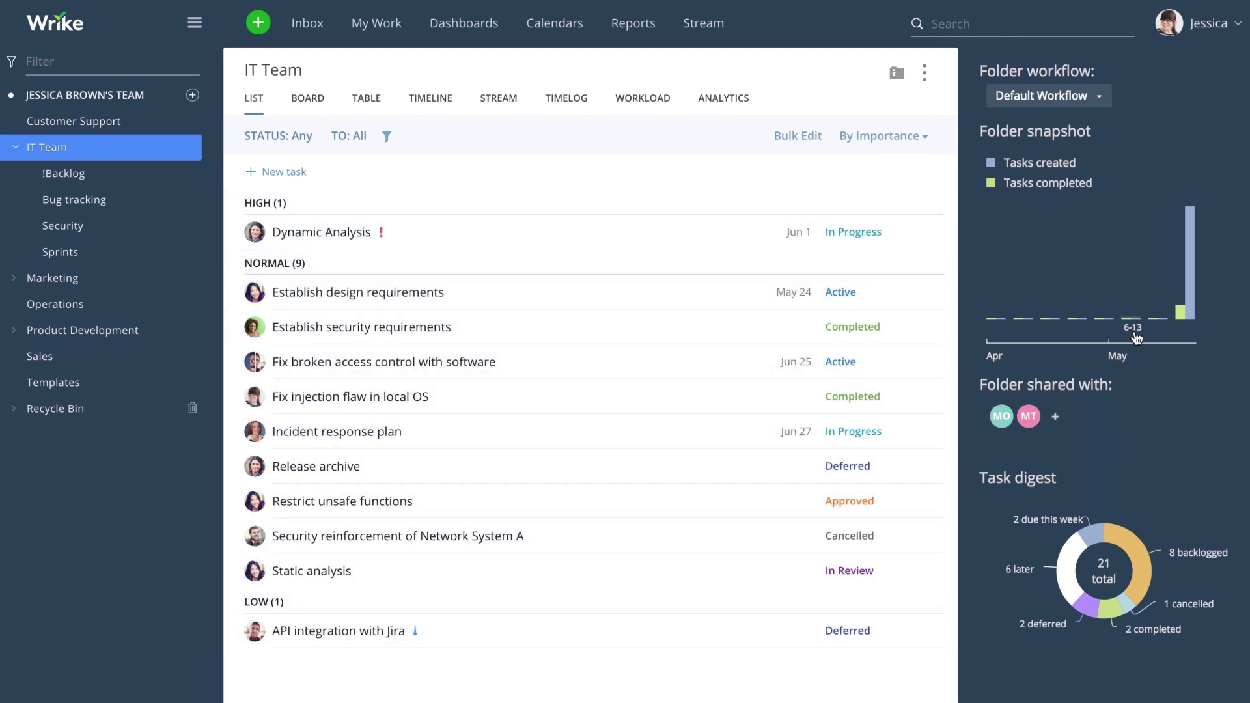
{"action": "left_click", "coordinate": [927, 142]}
- Order the IT Team tasks by Title, then by Date, finally by Priority
{"action": "left_click", "coordinate": [924, 281]}
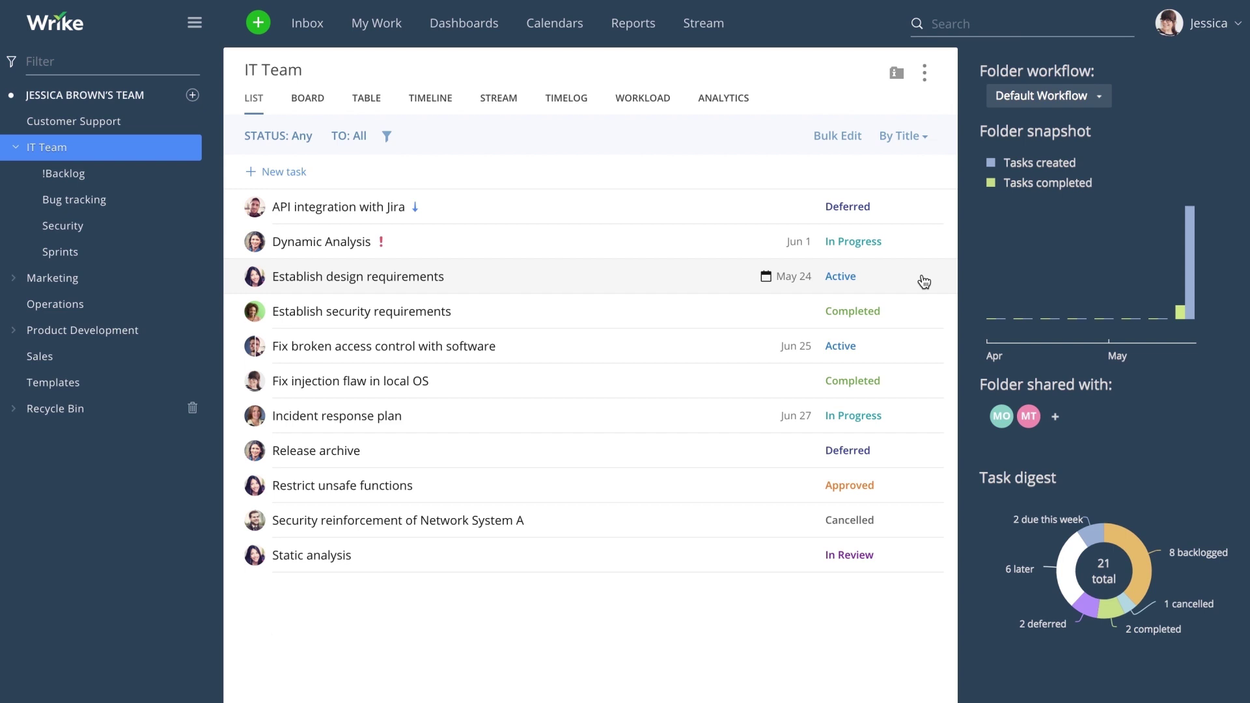
{"action": "left_click", "coordinate": [915, 139]}
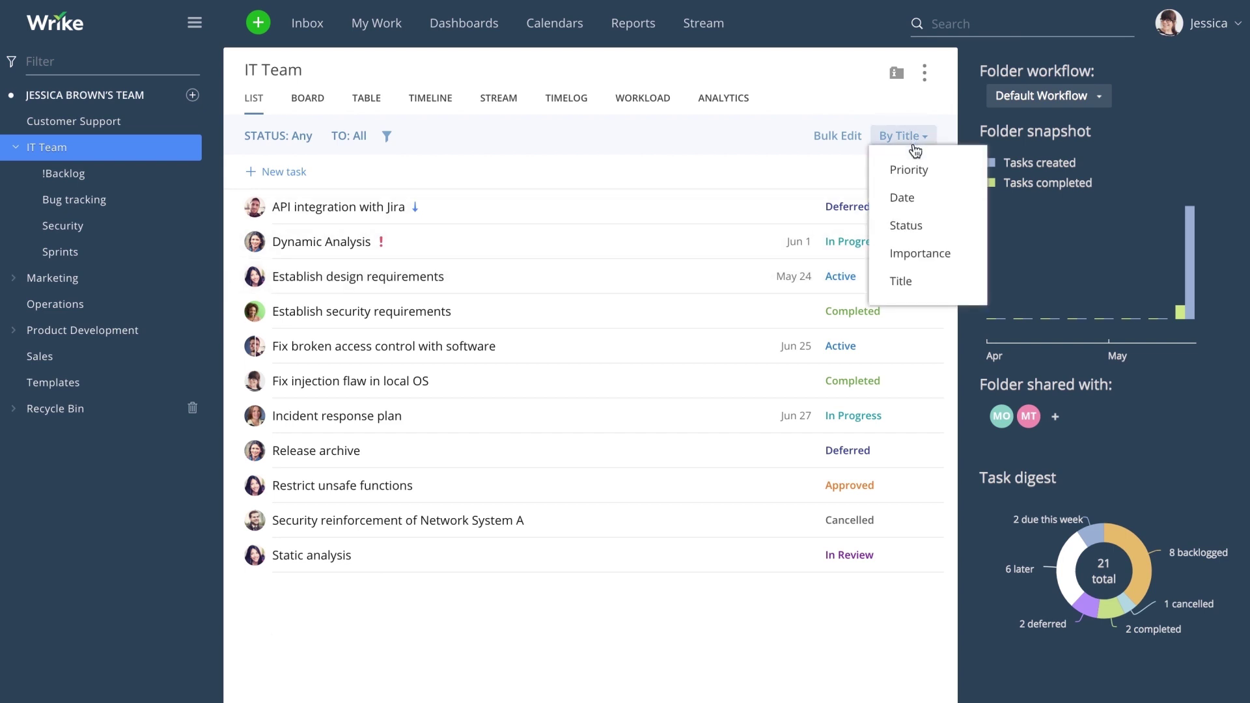
{"action": "left_click", "coordinate": [922, 201]}
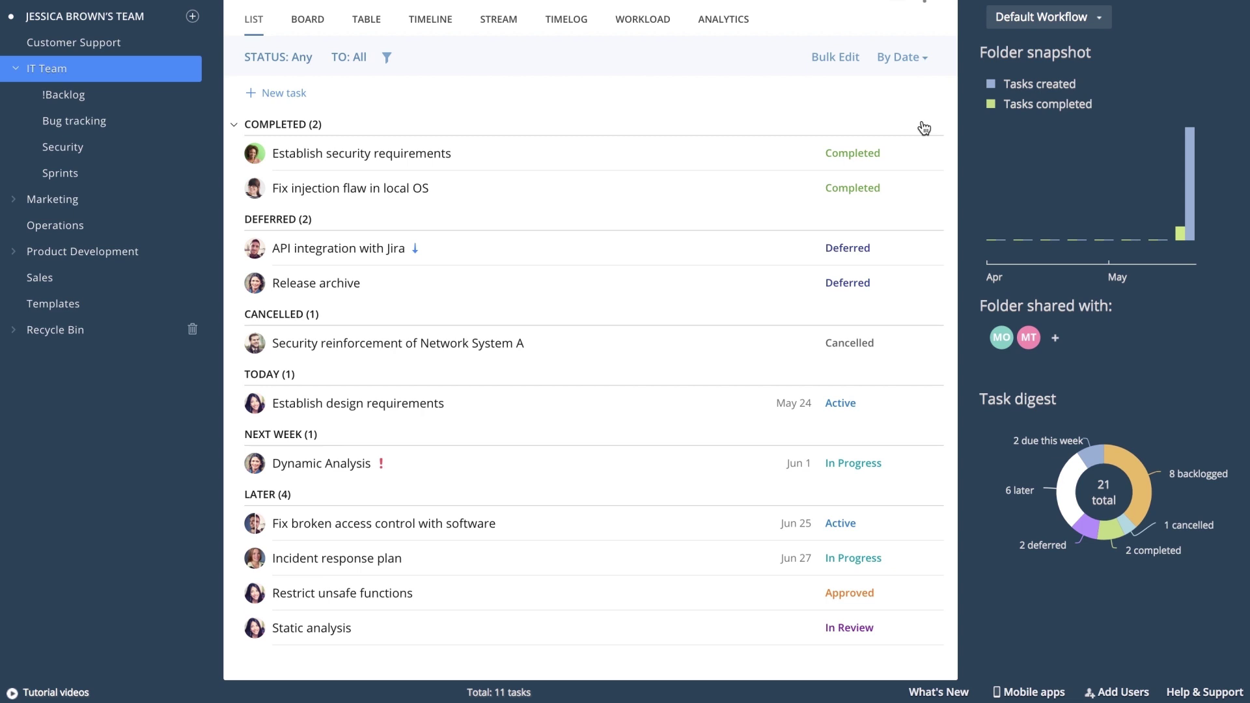
{"action": "left_click", "coordinate": [908, 139]}
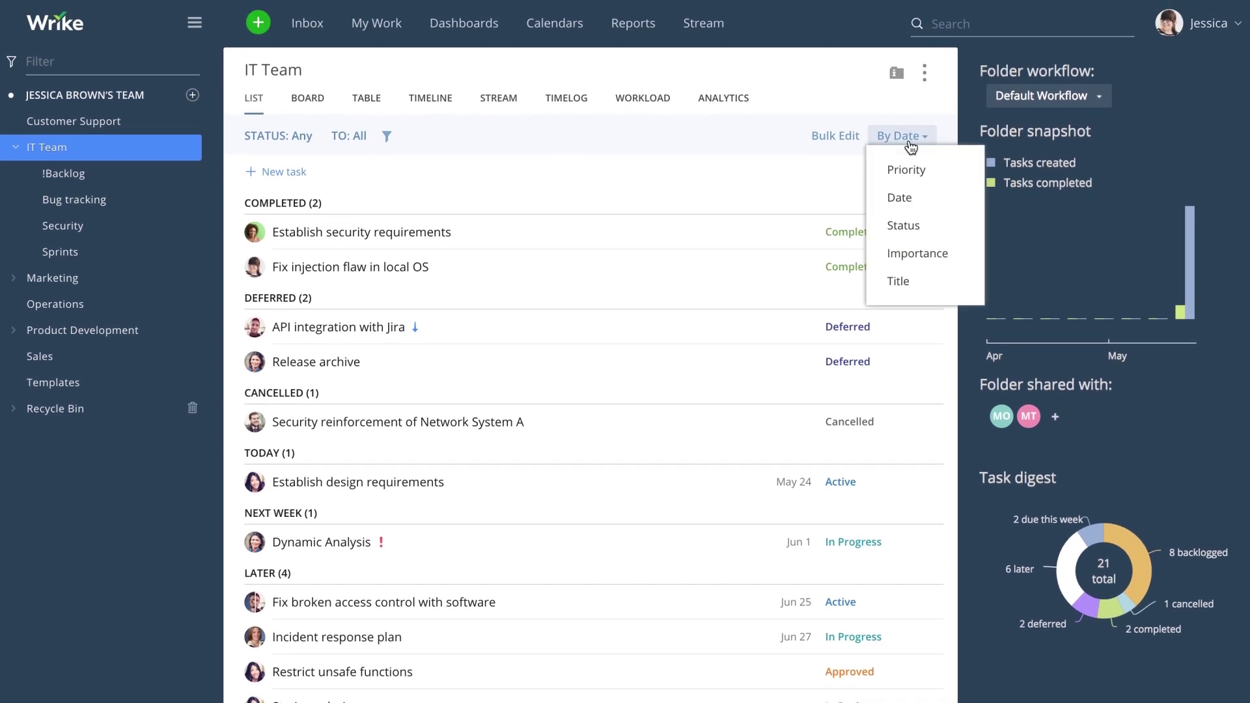
{"action": "left_click", "coordinate": [913, 177]}
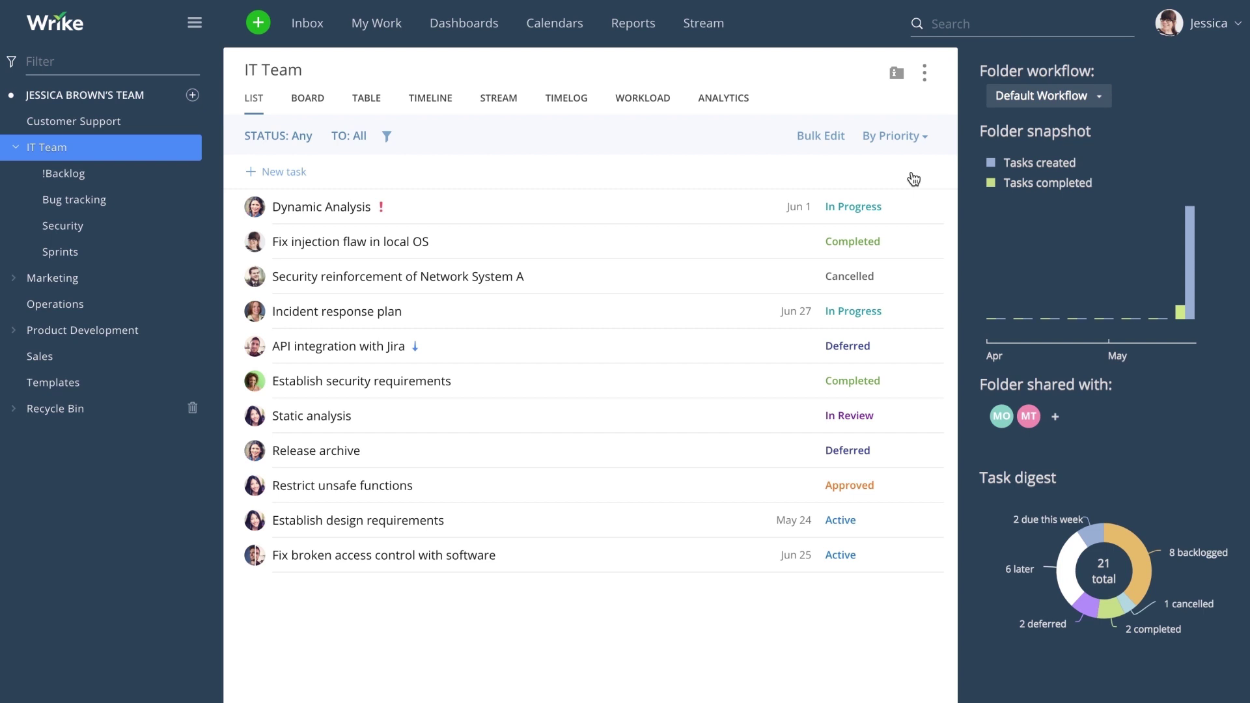
{"action": "left_click", "coordinate": [829, 138]}
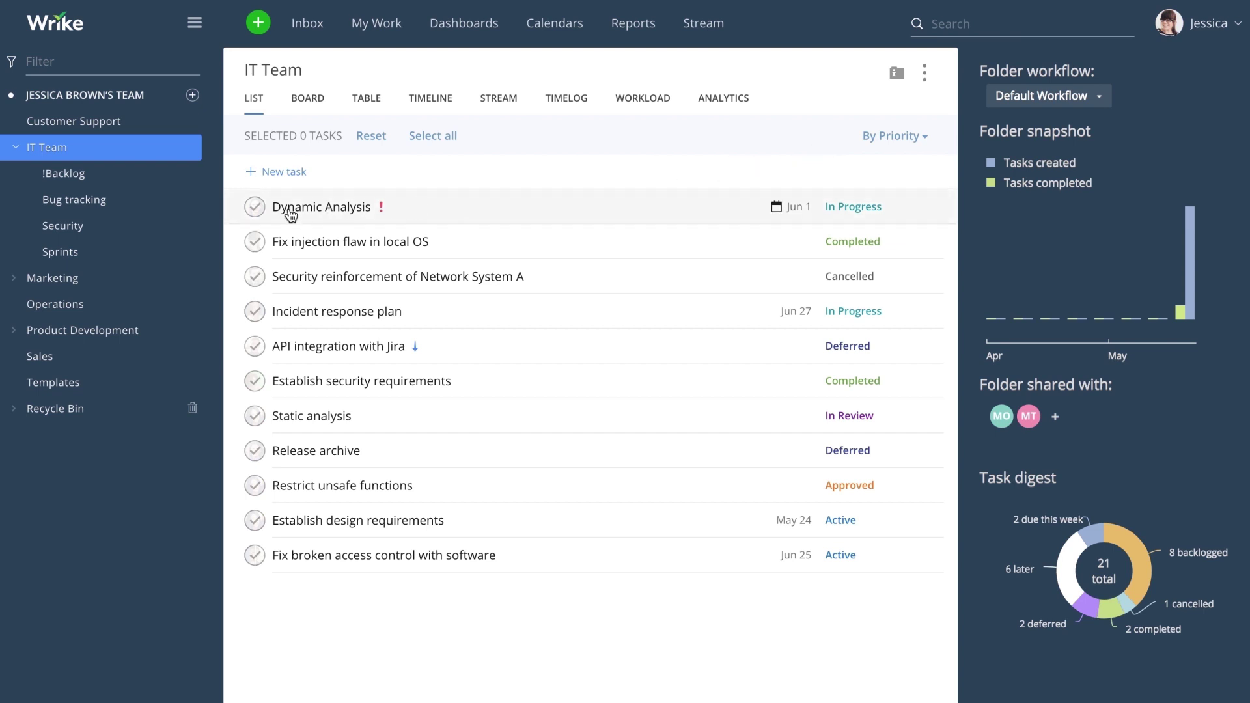
{"action": "left_click", "coordinate": [255, 207]}
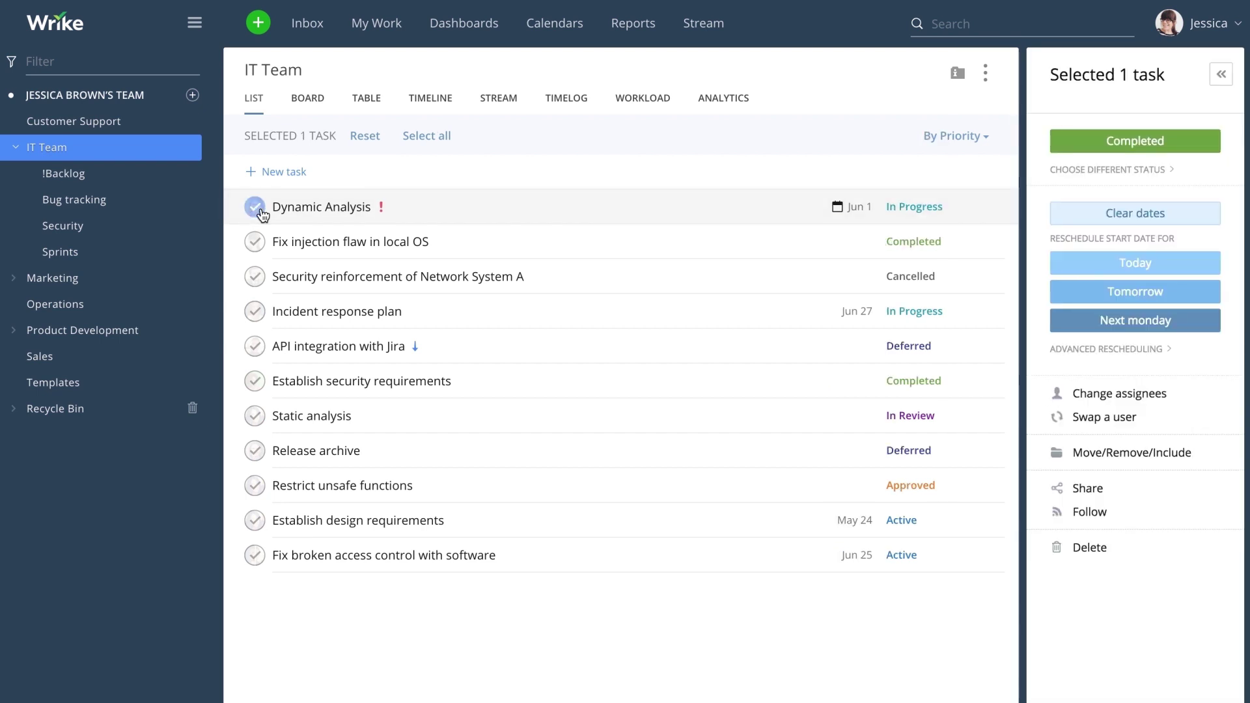
{"action": "left_click", "coordinate": [431, 145]}
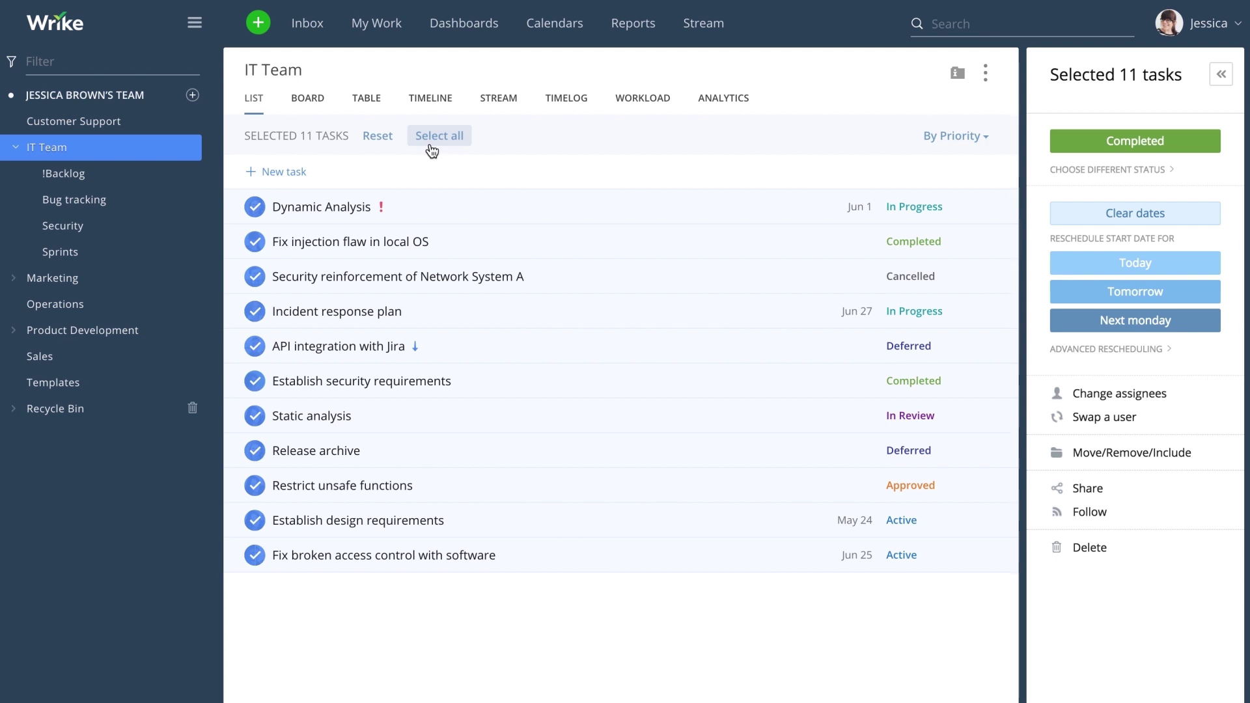
{"action": "left_click", "coordinate": [378, 135]}
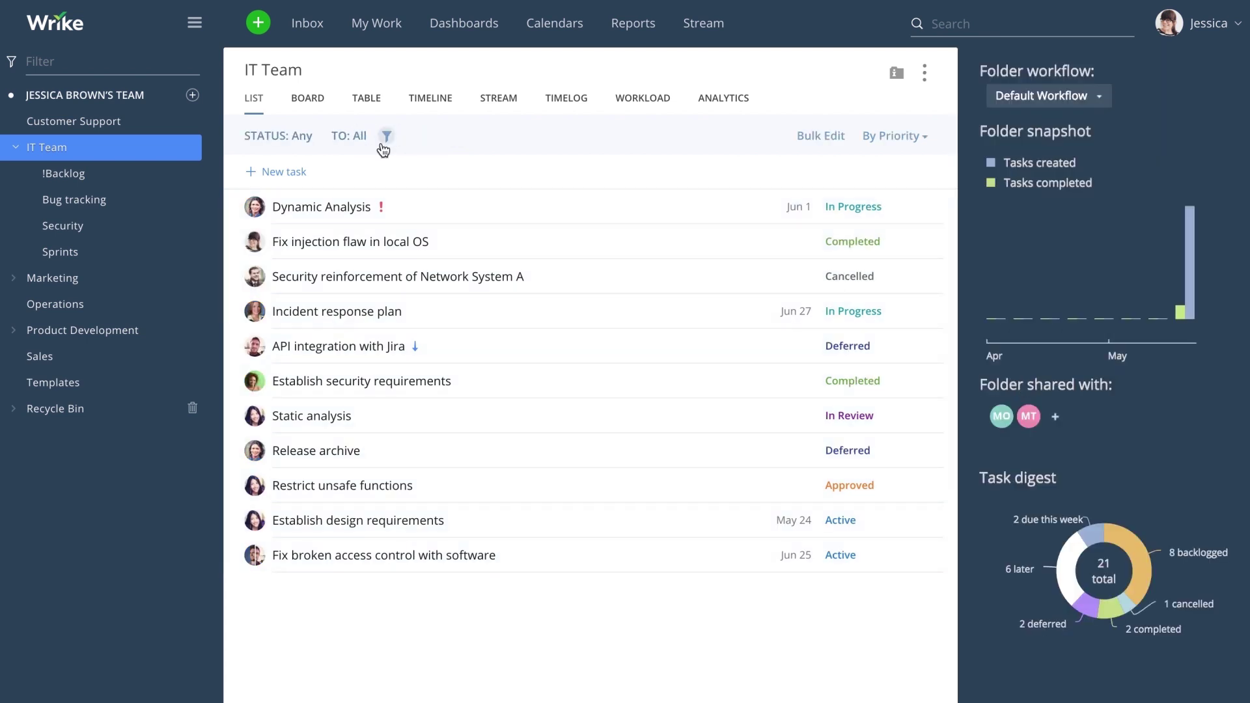
{"action": "left_click", "coordinate": [818, 136]}
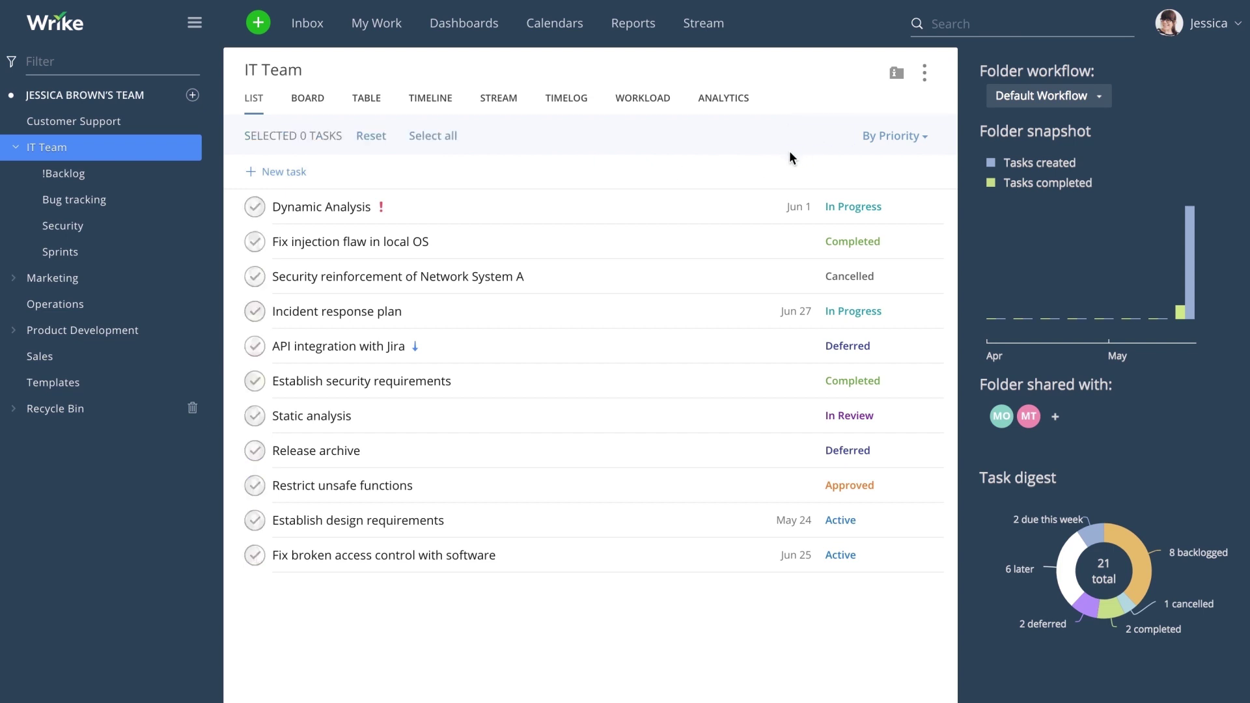
{"action": "left_click", "coordinate": [254, 207]}
{"action": "left_click", "coordinate": [253, 241]}
{"action": "left_click", "coordinate": [256, 278]}
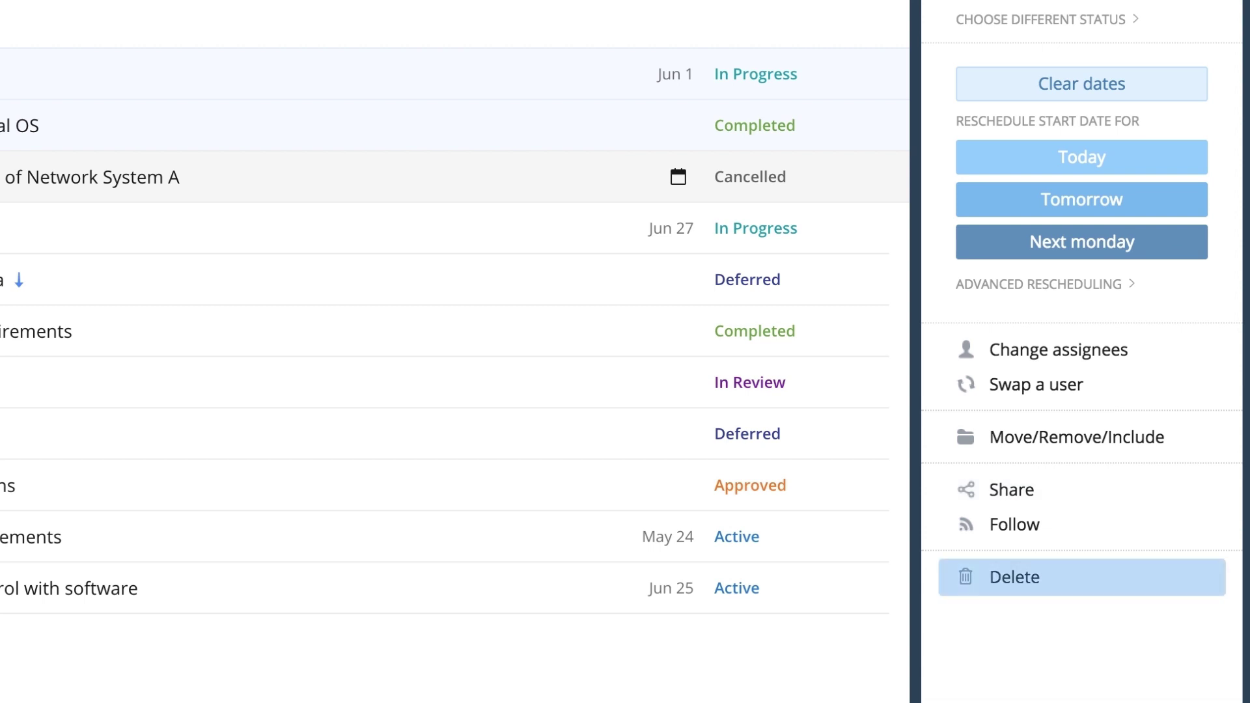
{"action": "left_click", "coordinate": [981, 285]}
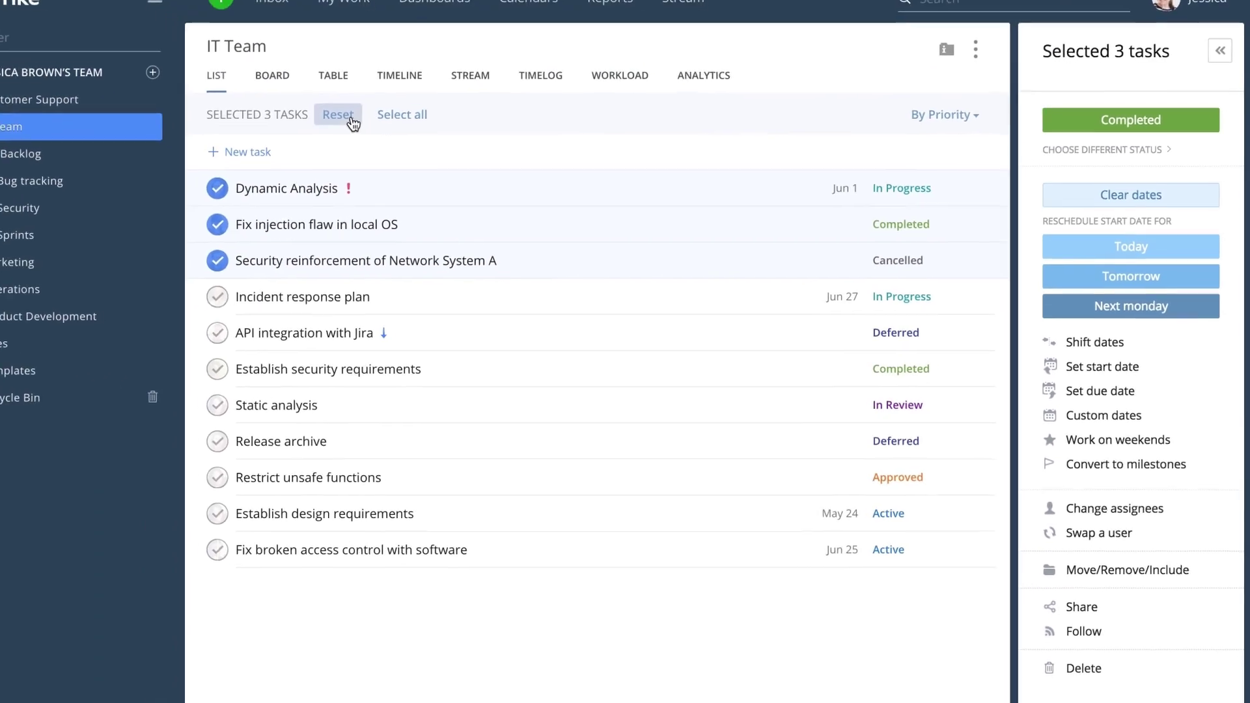
{"action": "left_click", "coordinate": [350, 118]}
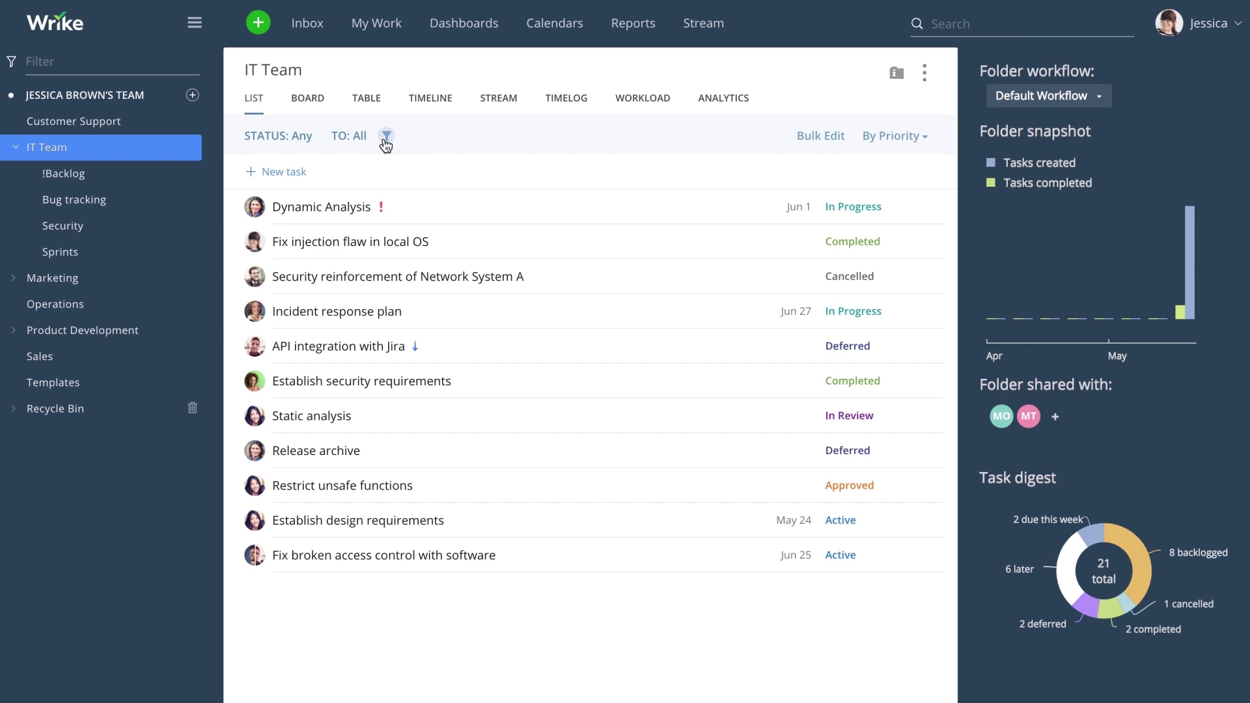
{"action": "left_click", "coordinate": [386, 137]}
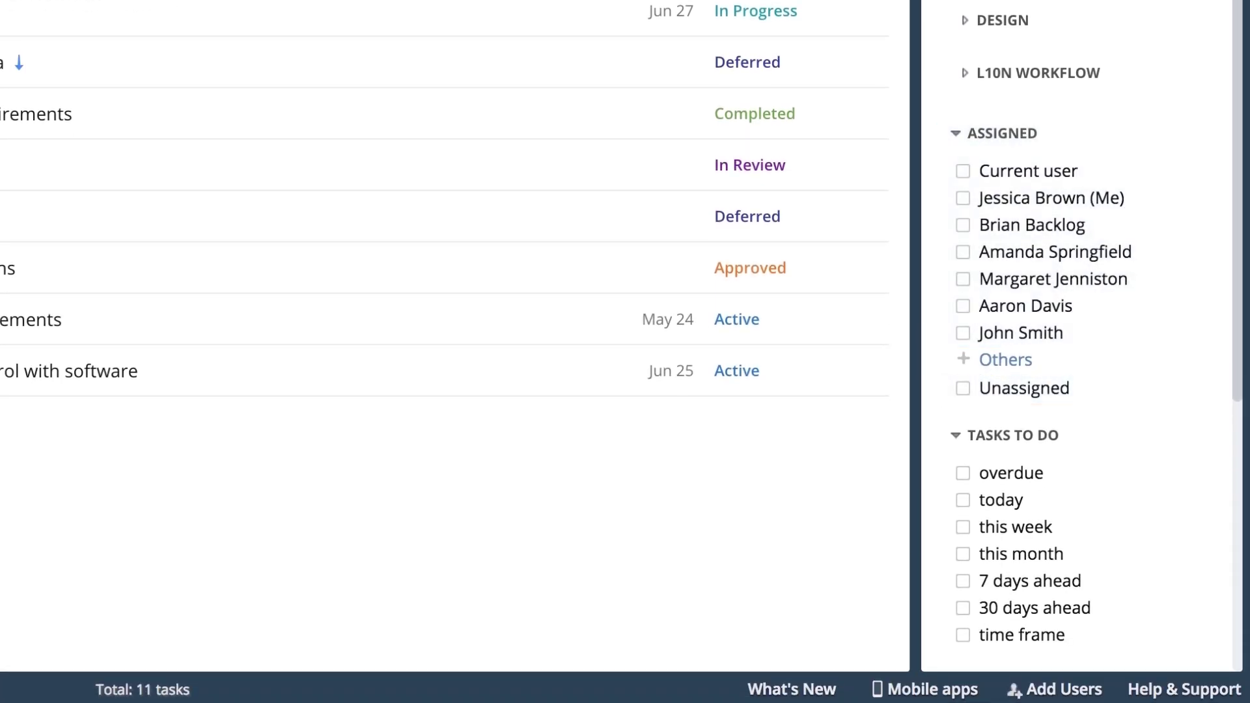
{"action": "scroll", "coordinate": [1083, 332], "scroll_direction": "down", "scroll_amount": 5}
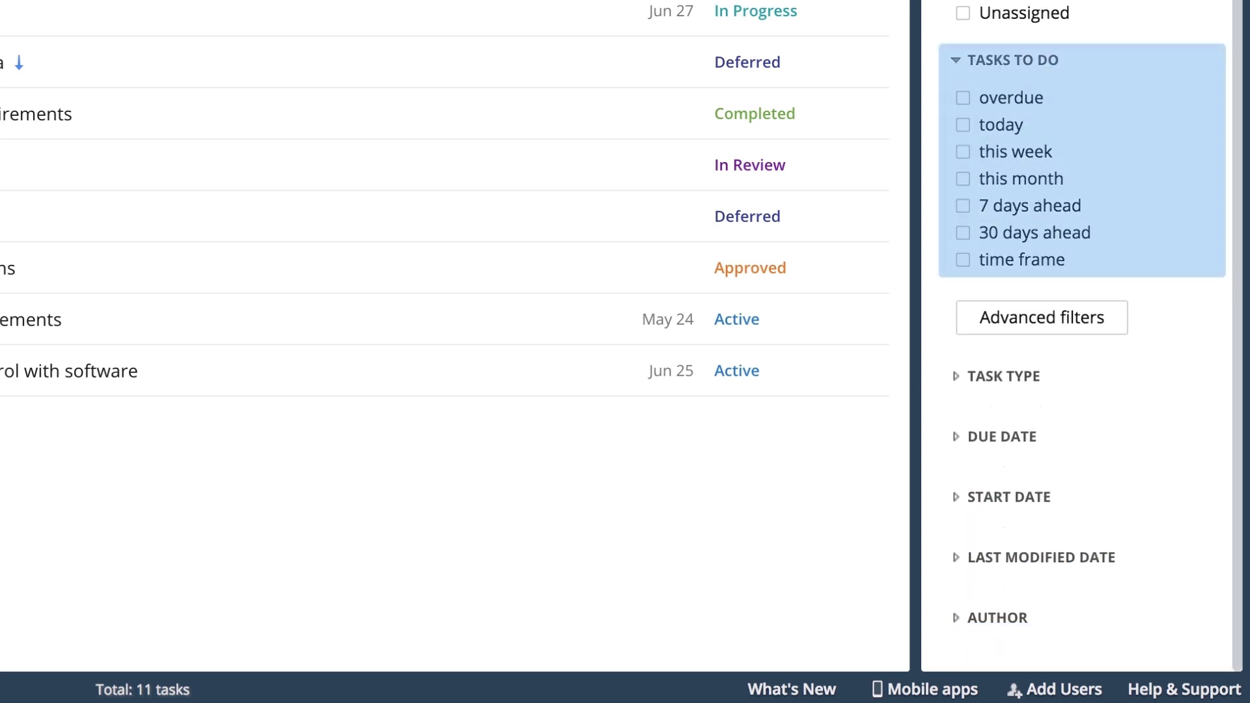
{"action": "left_click", "coordinate": [959, 379]}
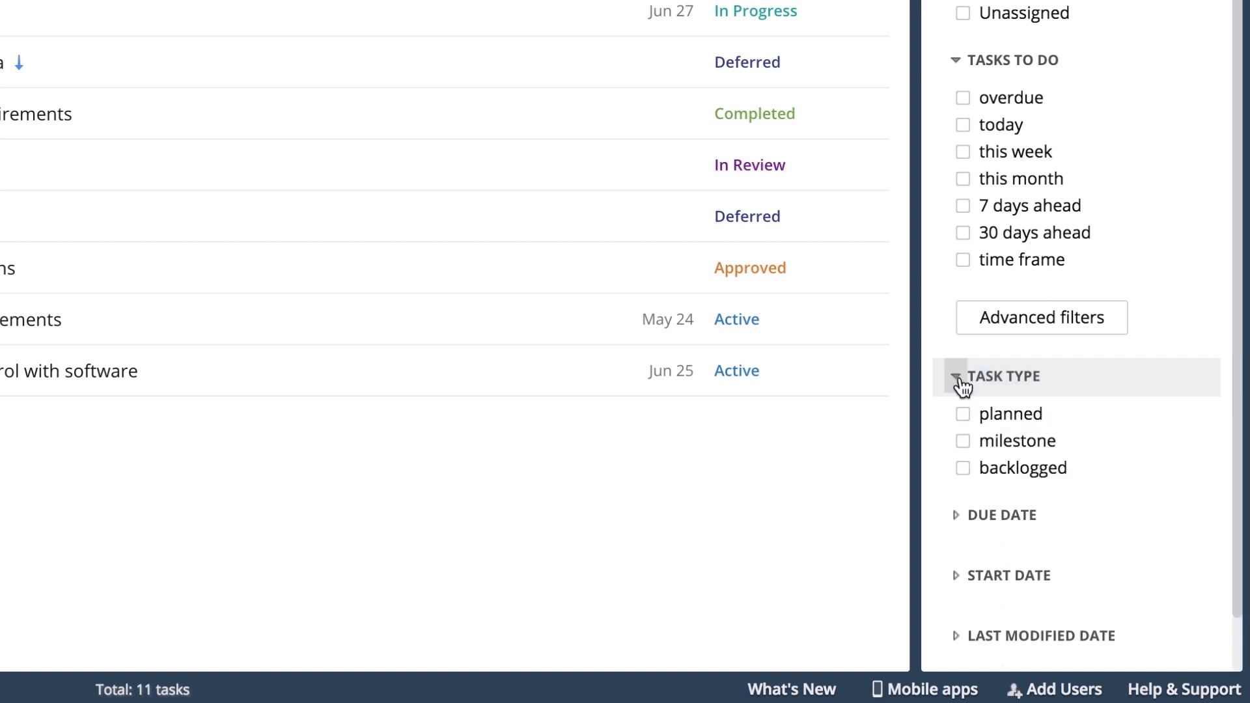
{"action": "scroll", "coordinate": [961, 385], "scroll_direction": "down", "scroll_amount": 2}
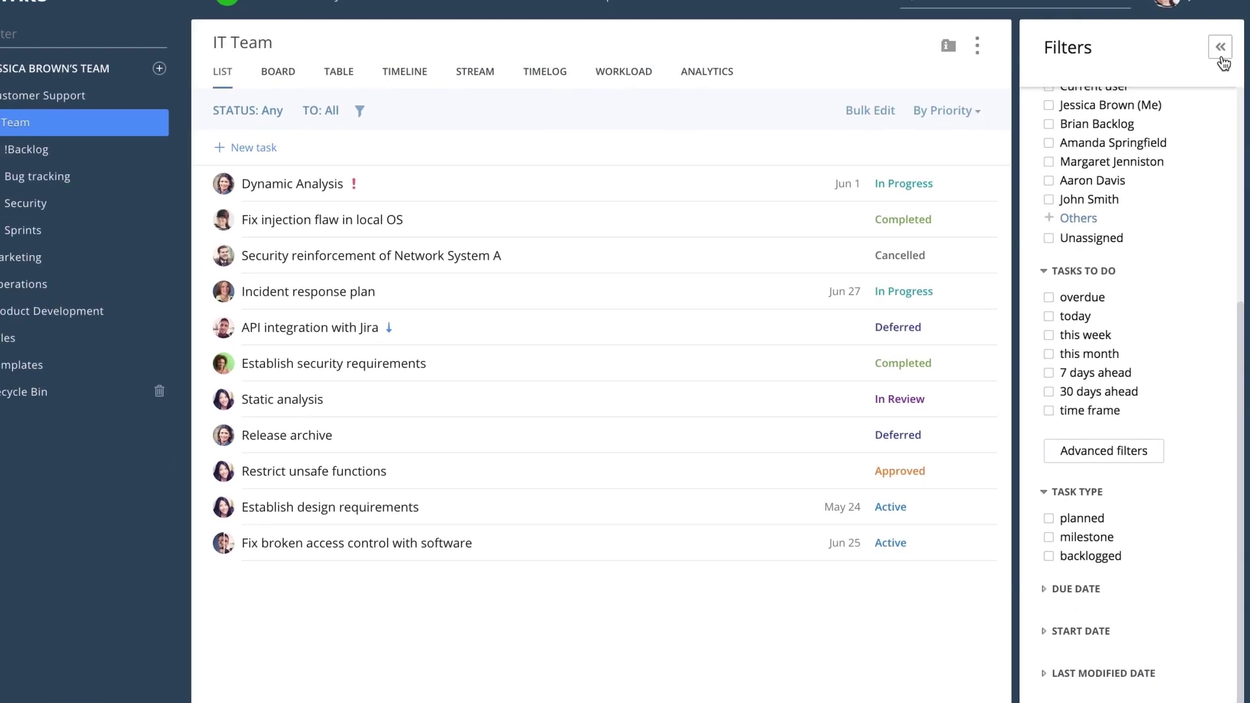
{"action": "left_click", "coordinate": [1221, 54]}
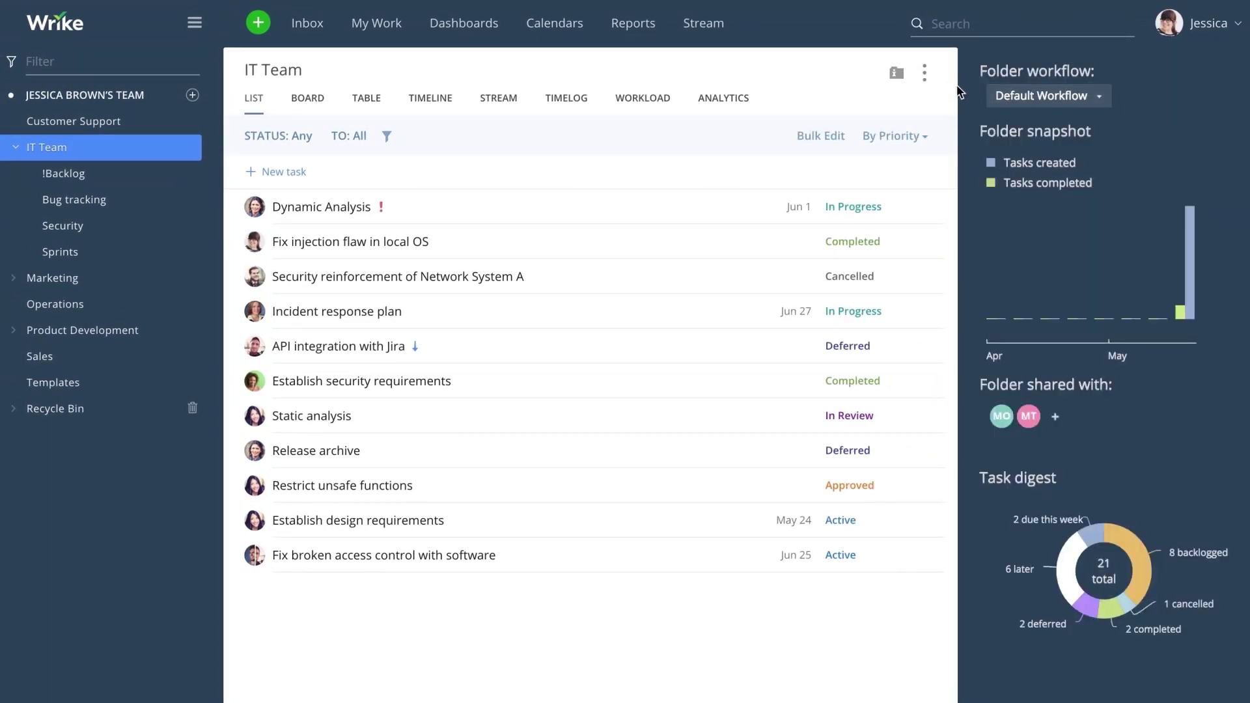
- Show the IT Team folder's extra options menu with import, export and print
{"action": "left_click", "coordinate": [924, 77]}
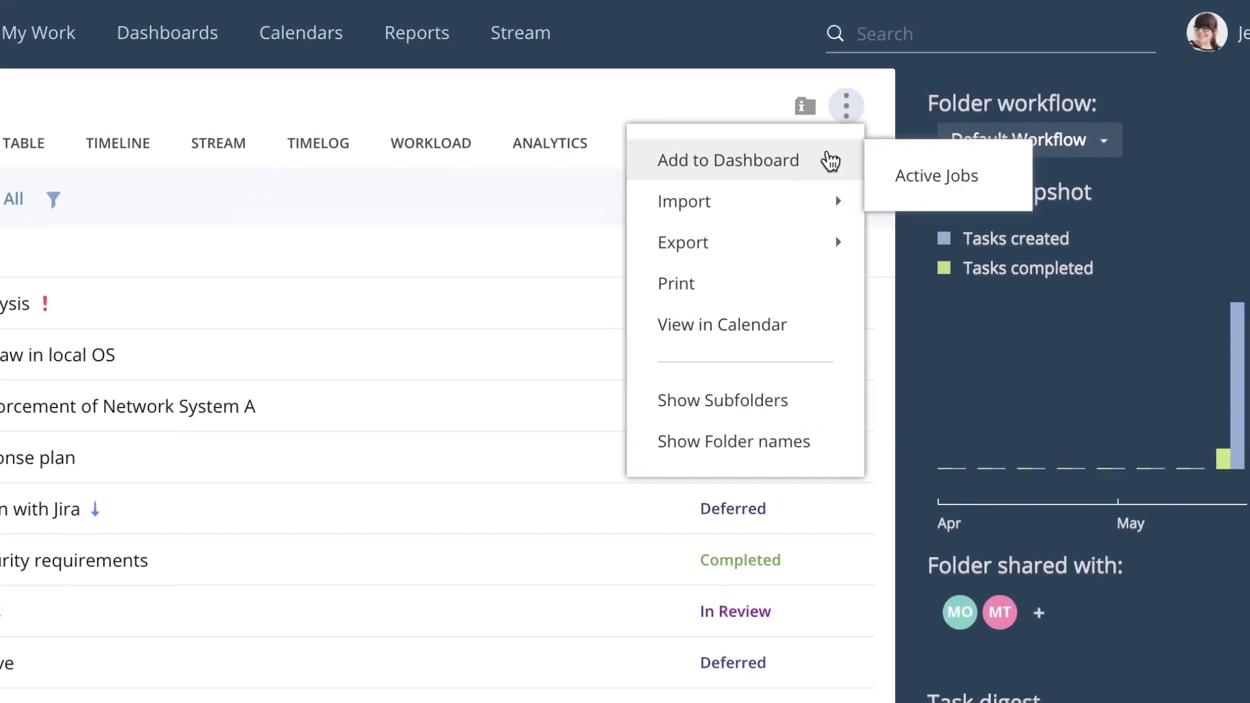